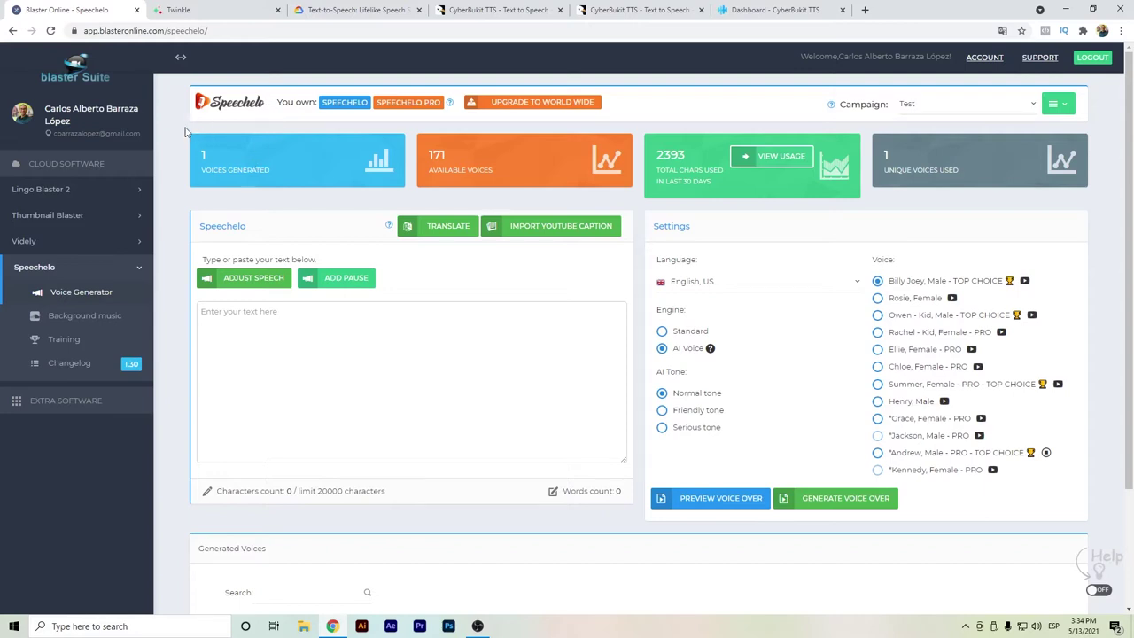
- Paste the 400-character Google Cloud paragraph into Speechelo's text box, leaving the language on English, US
{"action": "left_click", "coordinate": [257, 321]}
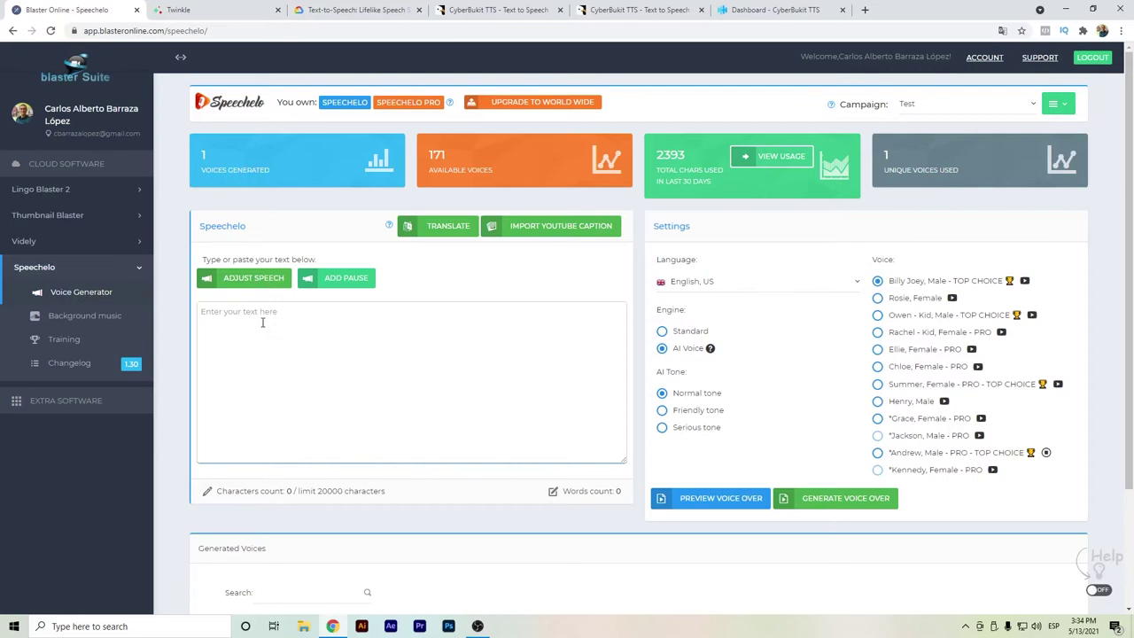
{"action": "type", "text": "Google Cloud Text-to-Speech enables developers to synthesize natural-sounding speech with 100+ voices, available in multiple languages and variants. It applies DeepMind's groundbreaking research in WaveNet and Google's powerful neural networks to deliver the highest fidelity possible. As an easy-to-use API, you can create lifelike interactions with your users, across many applications and devices."}
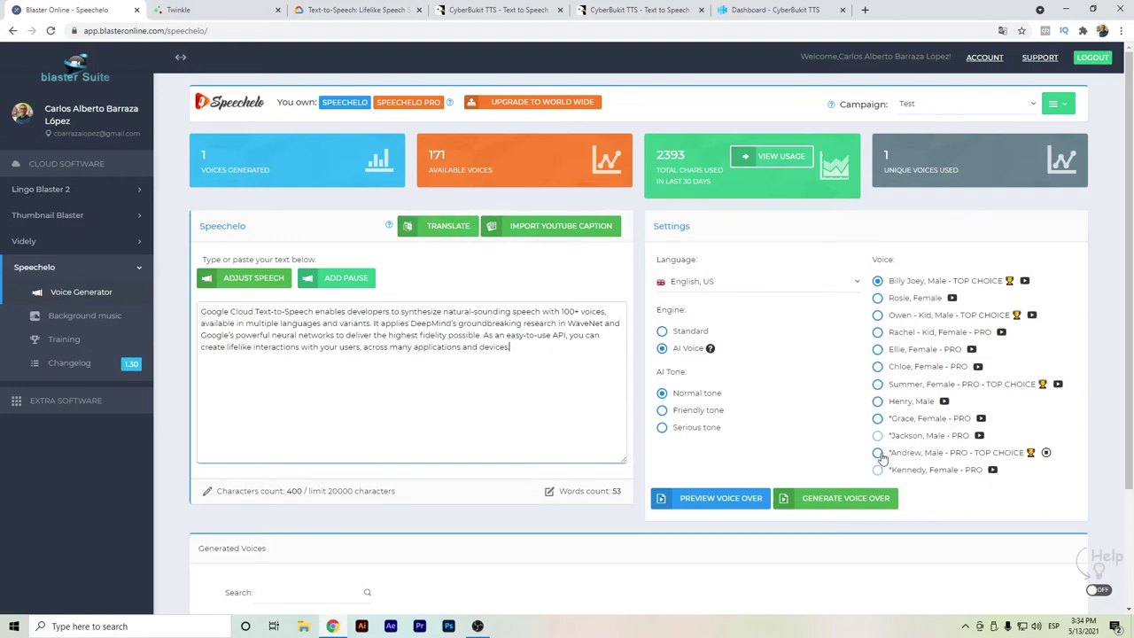
{"action": "left_click", "coordinate": [709, 283]}
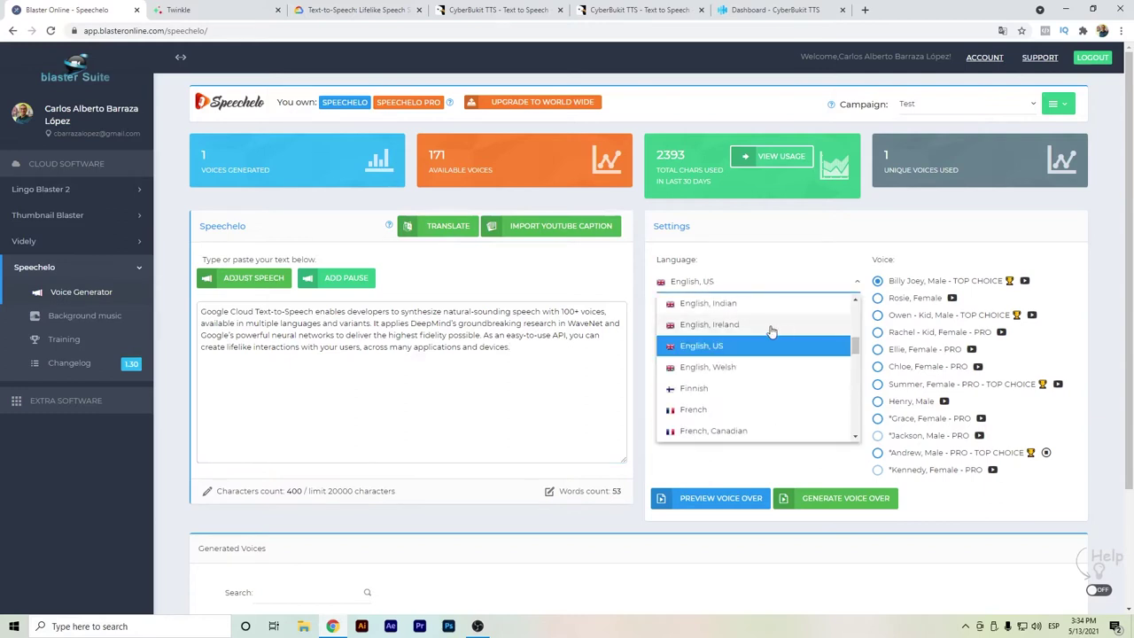
{"action": "scroll", "coordinate": [764, 327], "scroll_direction": "up", "scroll_amount": 5}
{"action": "scroll", "coordinate": [764, 324], "scroll_direction": "up", "scroll_amount": 2}
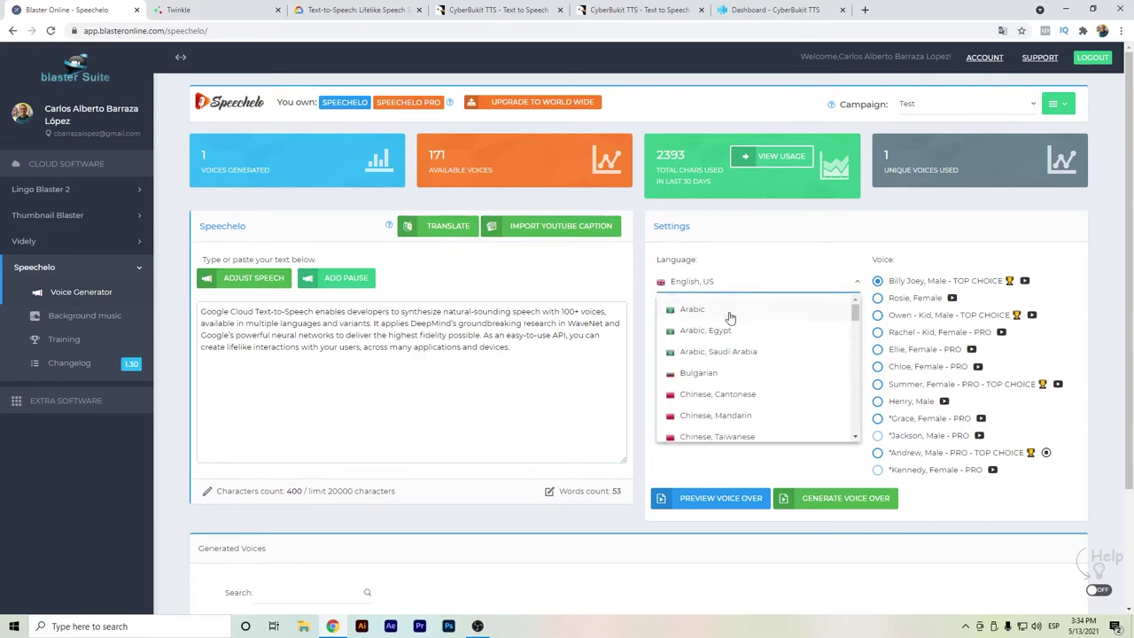
{"action": "scroll", "coordinate": [728, 317], "scroll_direction": "down", "scroll_amount": 3}
{"action": "scroll", "coordinate": [726, 317], "scroll_direction": "down", "scroll_amount": 3}
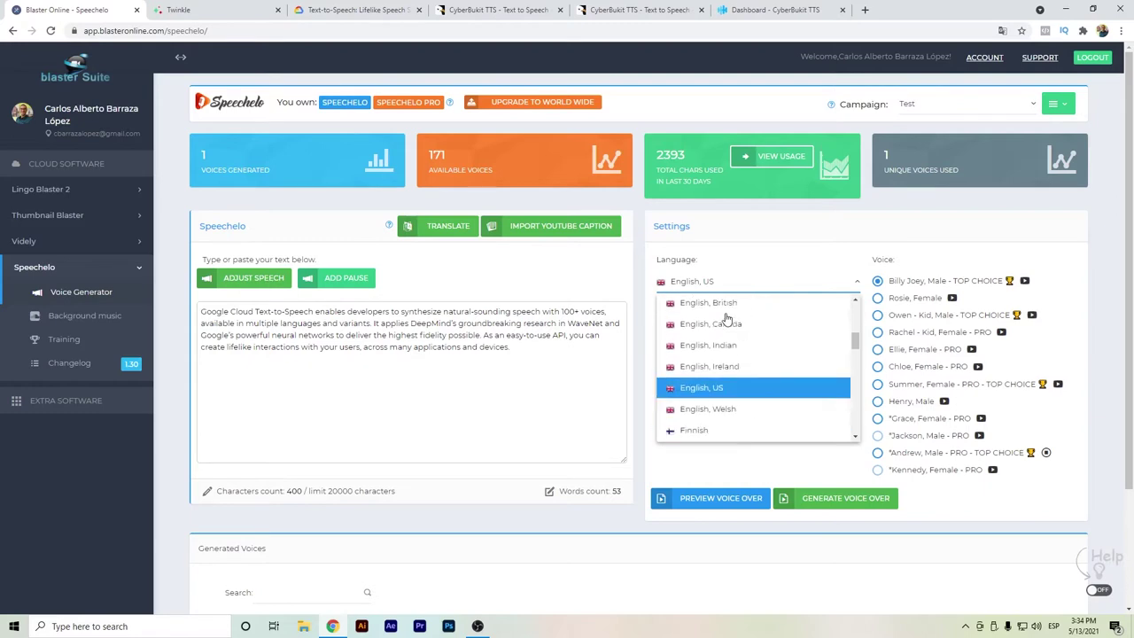
{"action": "scroll", "coordinate": [730, 319], "scroll_direction": "up", "scroll_amount": 5}
{"action": "scroll", "coordinate": [731, 352], "scroll_direction": "down", "scroll_amount": 4}
{"action": "scroll", "coordinate": [731, 352], "scroll_direction": "down", "scroll_amount": 5}
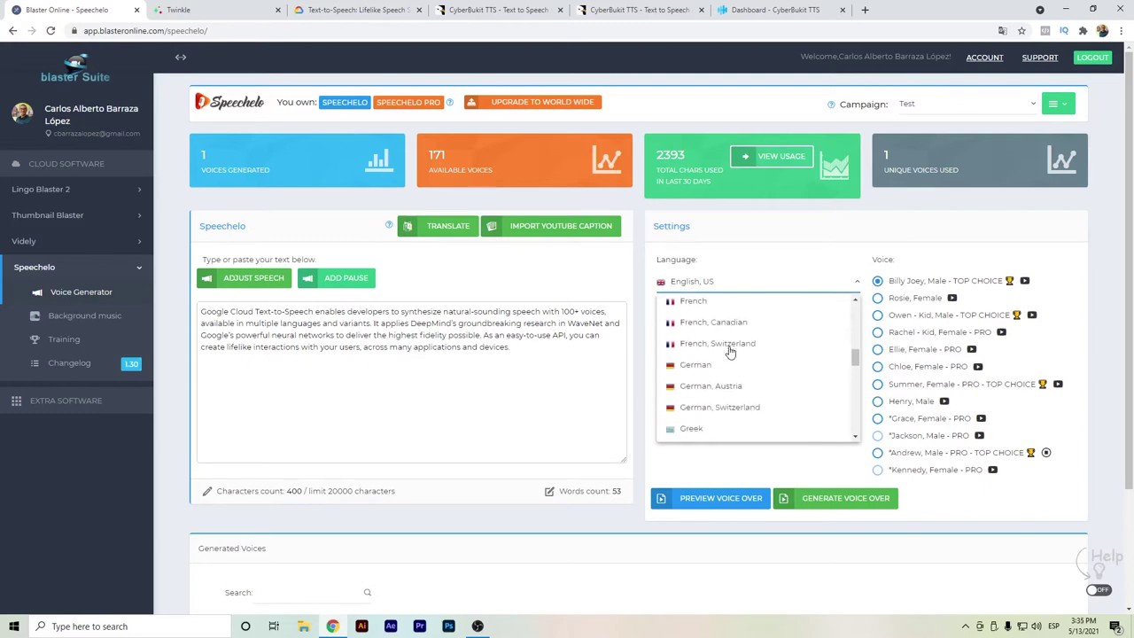
{"action": "scroll", "coordinate": [729, 352], "scroll_direction": "down", "scroll_amount": 6}
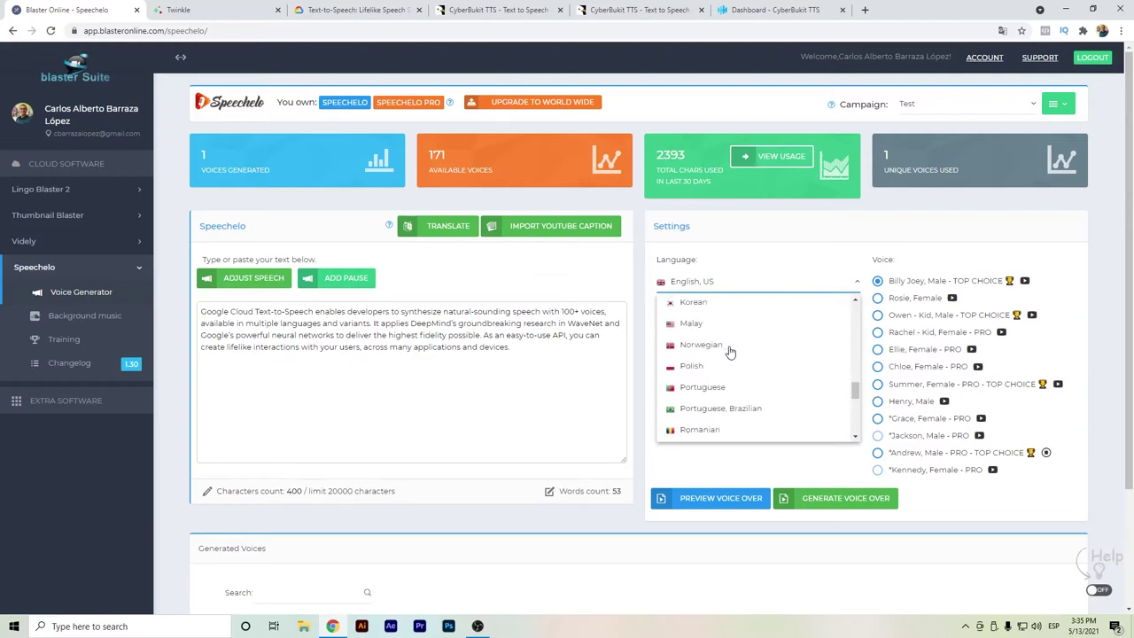
{"action": "scroll", "coordinate": [729, 351], "scroll_direction": "down", "scroll_amount": 4}
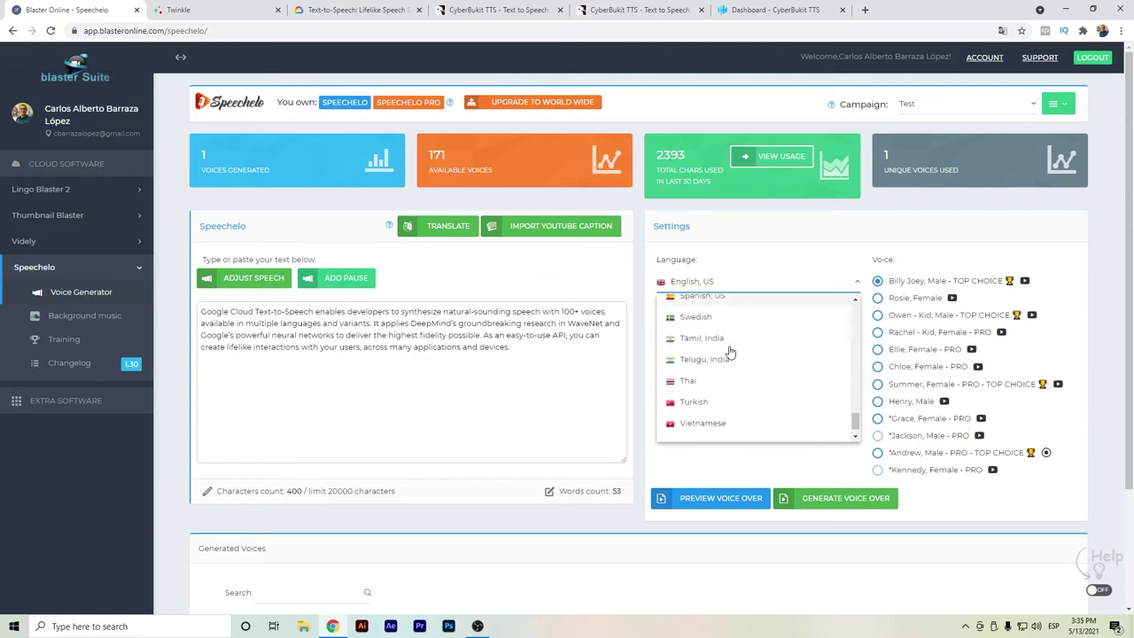
{"action": "scroll", "coordinate": [740, 341], "scroll_direction": "up", "scroll_amount": 5}
{"action": "scroll", "coordinate": [739, 341], "scroll_direction": "up", "scroll_amount": 5}
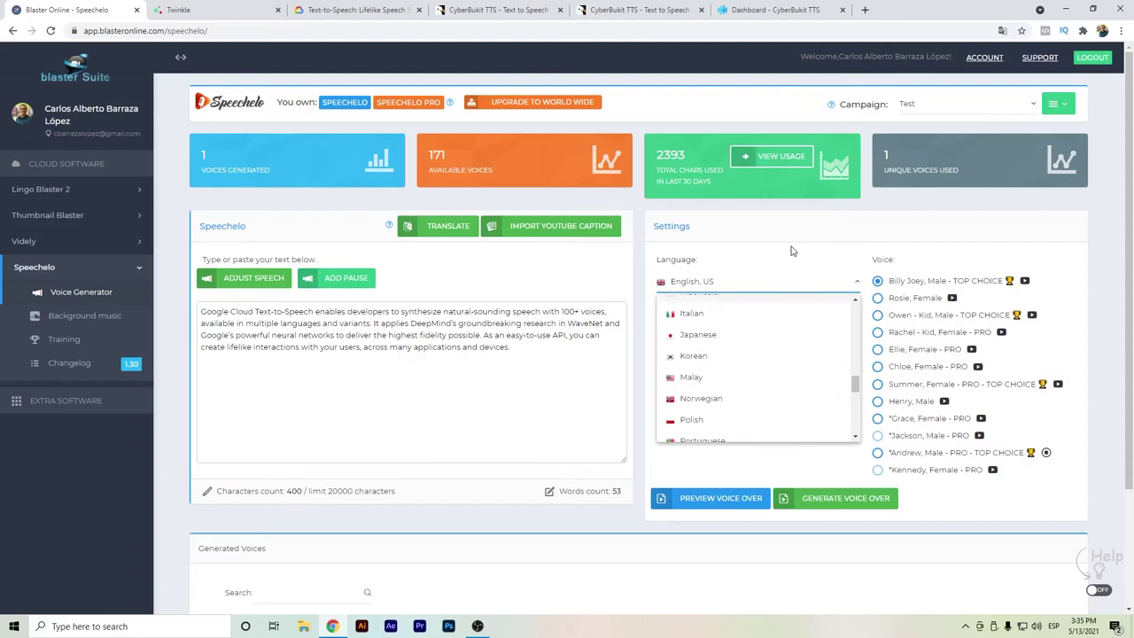
{"action": "left_click", "coordinate": [789, 254]}
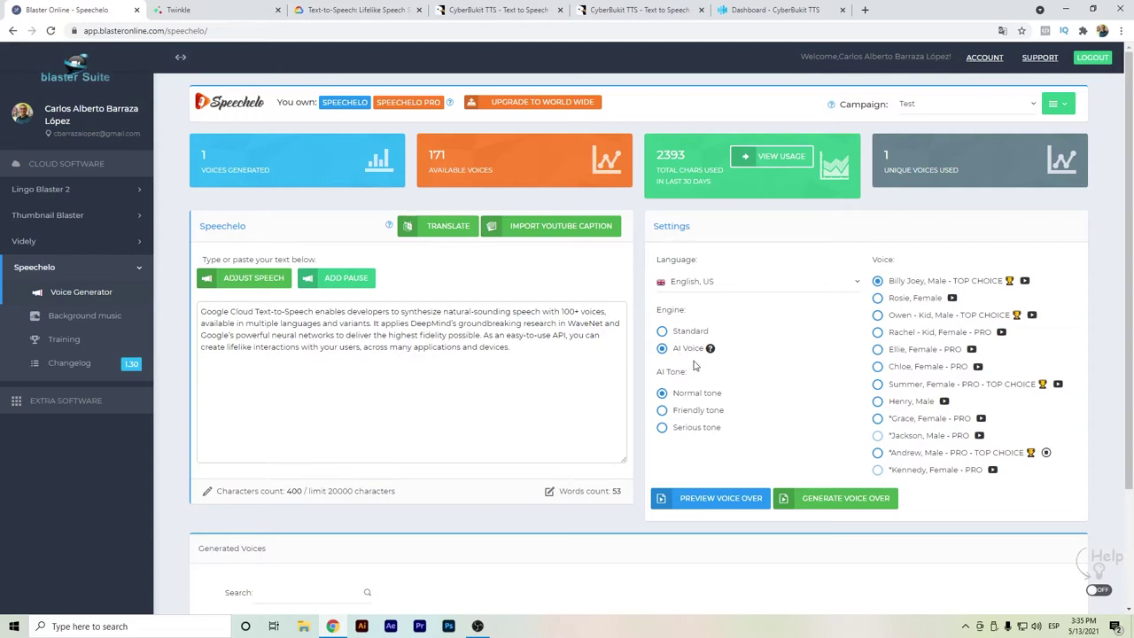
- Choose the Andrew, Male PRO voice, generate a preview of the paragraph, then close it
{"action": "left_click", "coordinate": [878, 455]}
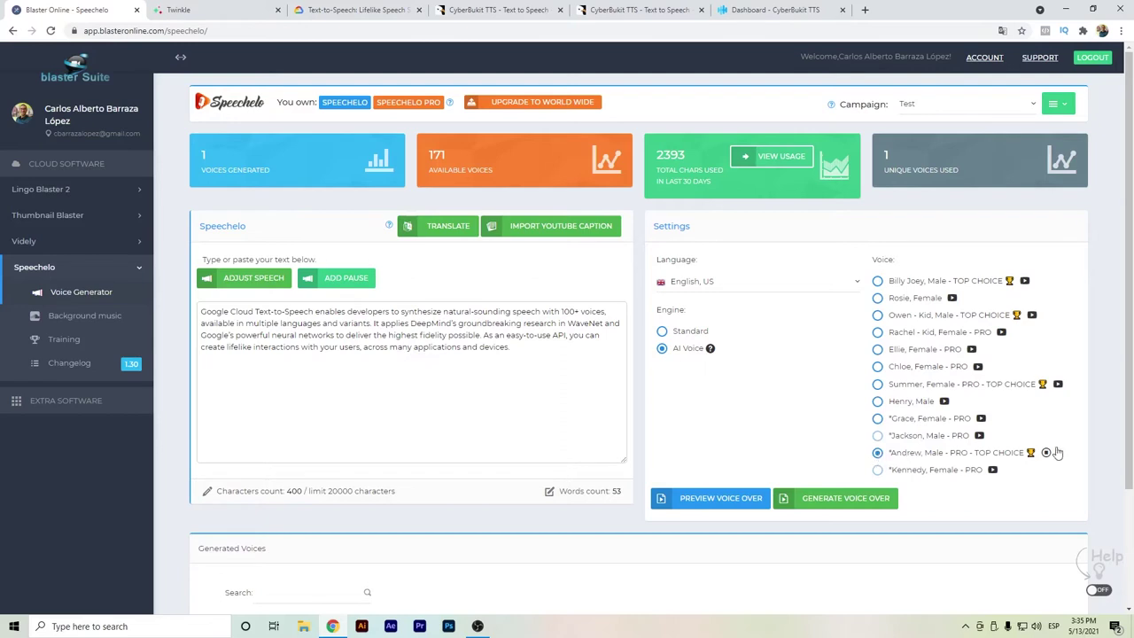
{"action": "left_click", "coordinate": [714, 501]}
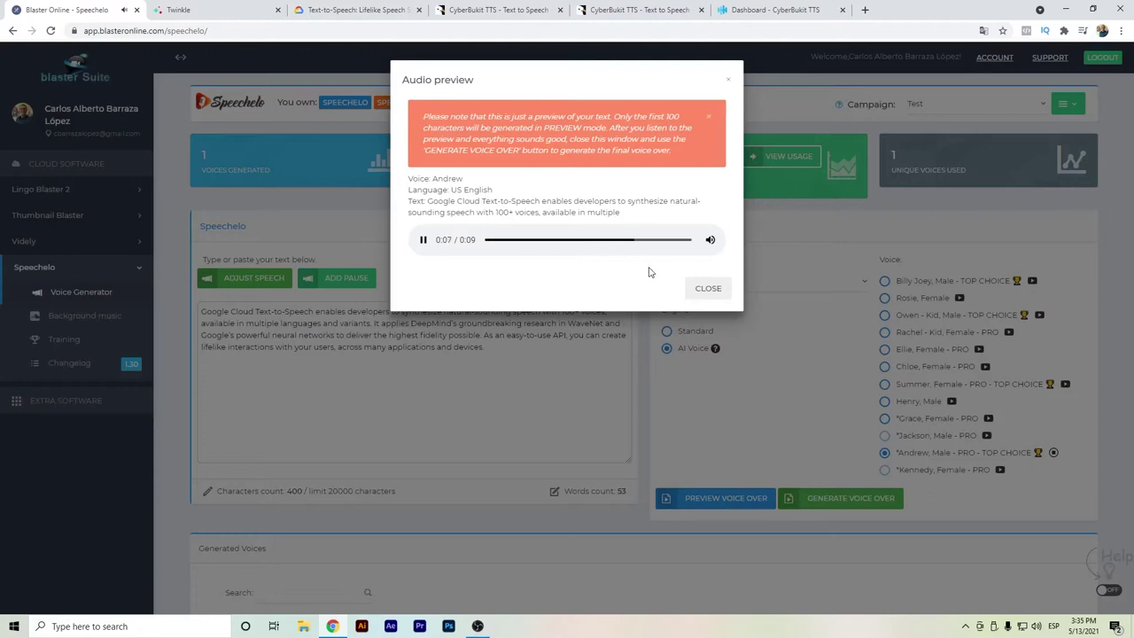
{"action": "left_click", "coordinate": [707, 288]}
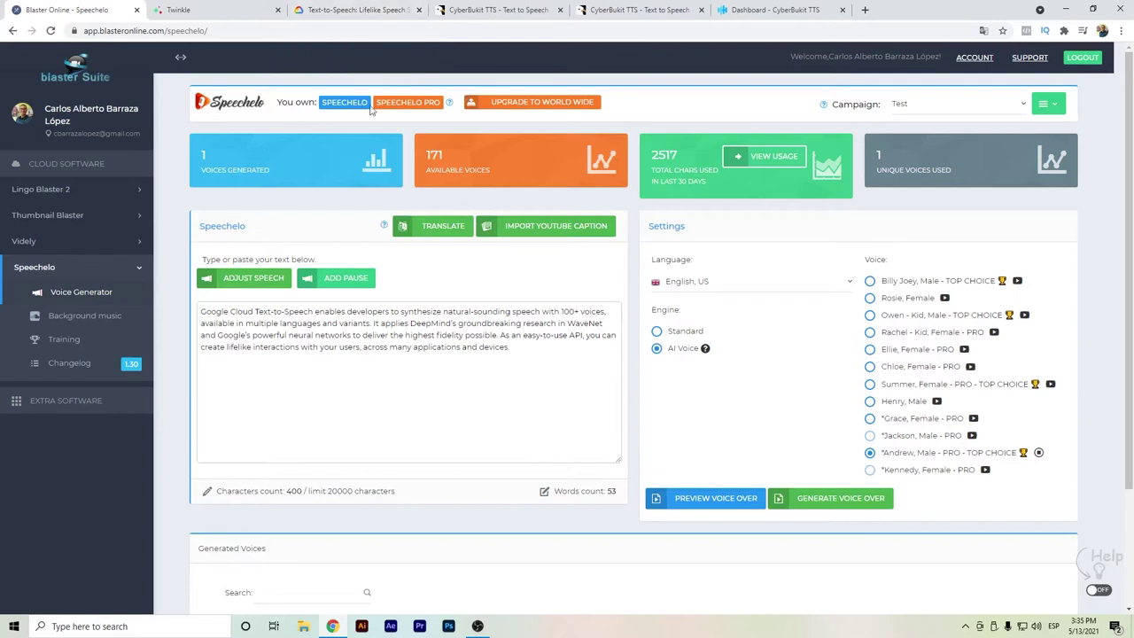
{"action": "mouse_move", "coordinate": [451, 105]}
{"action": "left_click", "coordinate": [1051, 105]}
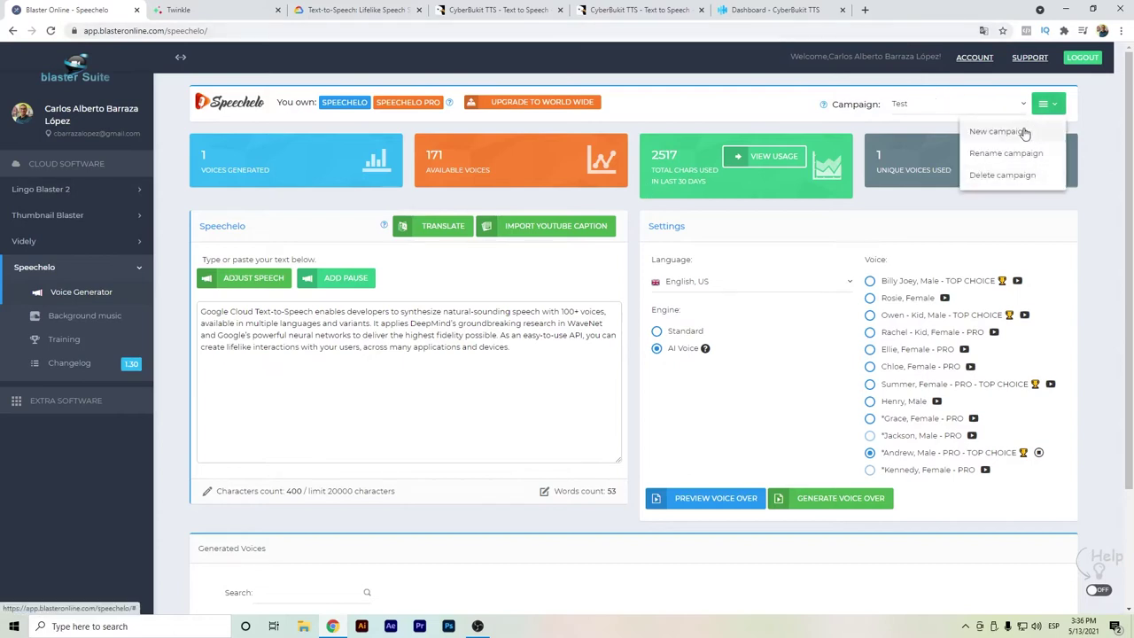
{"action": "left_click", "coordinate": [1071, 127]}
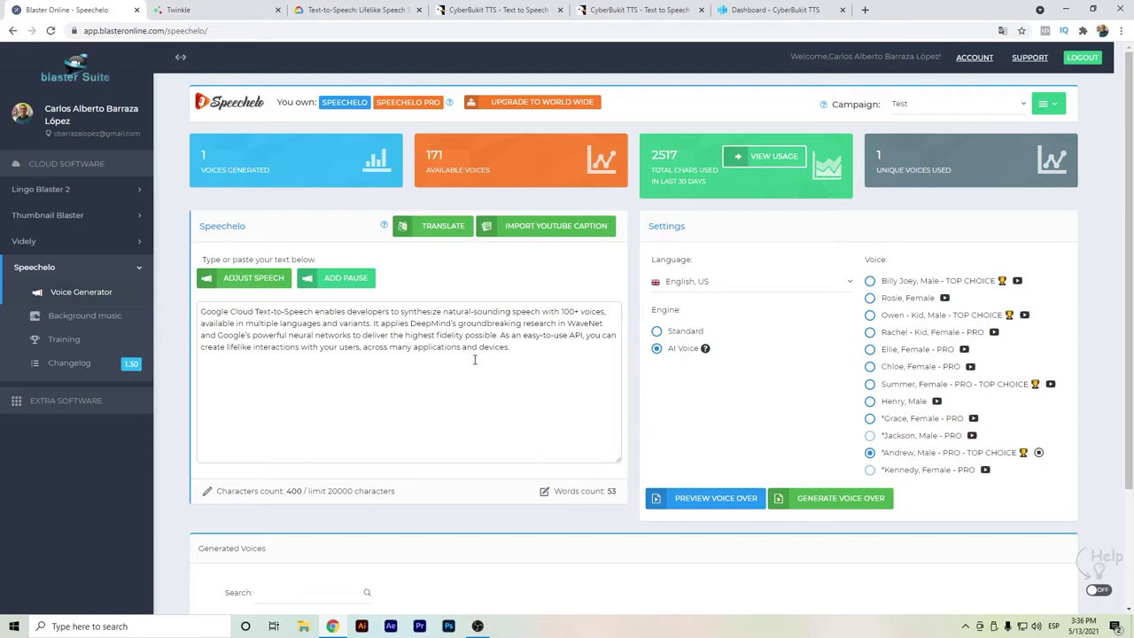
{"action": "scroll", "coordinate": [633, 216], "scroll_direction": "down", "scroll_amount": 2}
{"action": "scroll", "coordinate": [632, 216], "scroll_direction": "up", "scroll_amount": 2}
{"action": "left_click", "coordinate": [717, 282]}
{"action": "scroll", "coordinate": [719, 377], "scroll_direction": "down", "scroll_amount": 5}
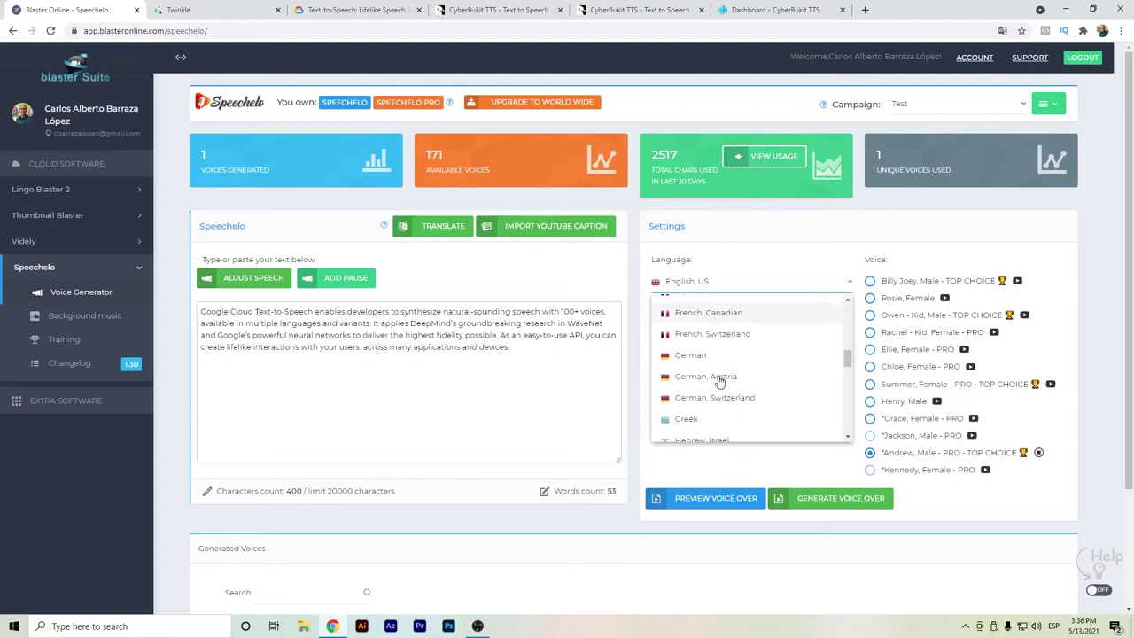
{"action": "scroll", "coordinate": [718, 372], "scroll_direction": "down", "scroll_amount": 3}
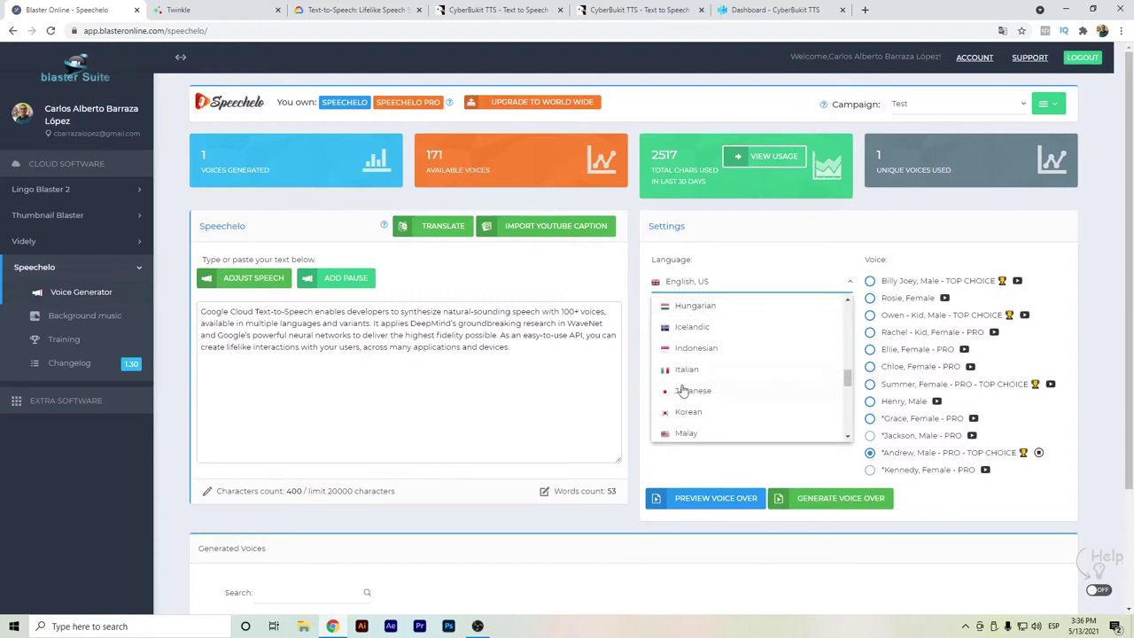
{"action": "left_click", "coordinate": [640, 367]}
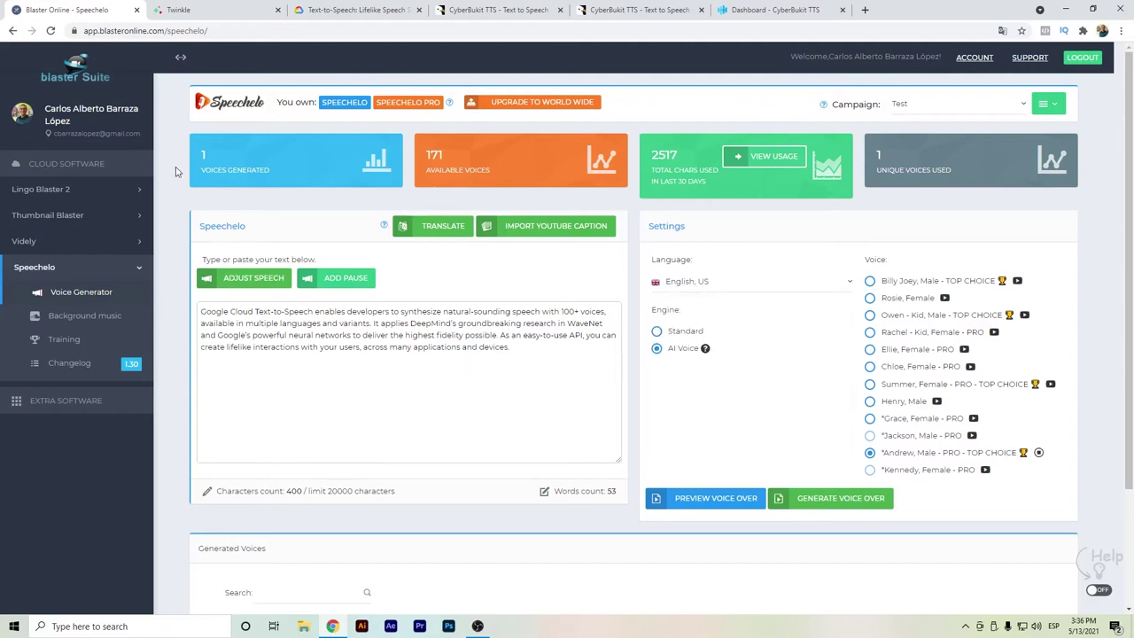
- Switch to the Twinkle tab and show its Music Tracks library
{"action": "left_click", "coordinate": [235, 6]}
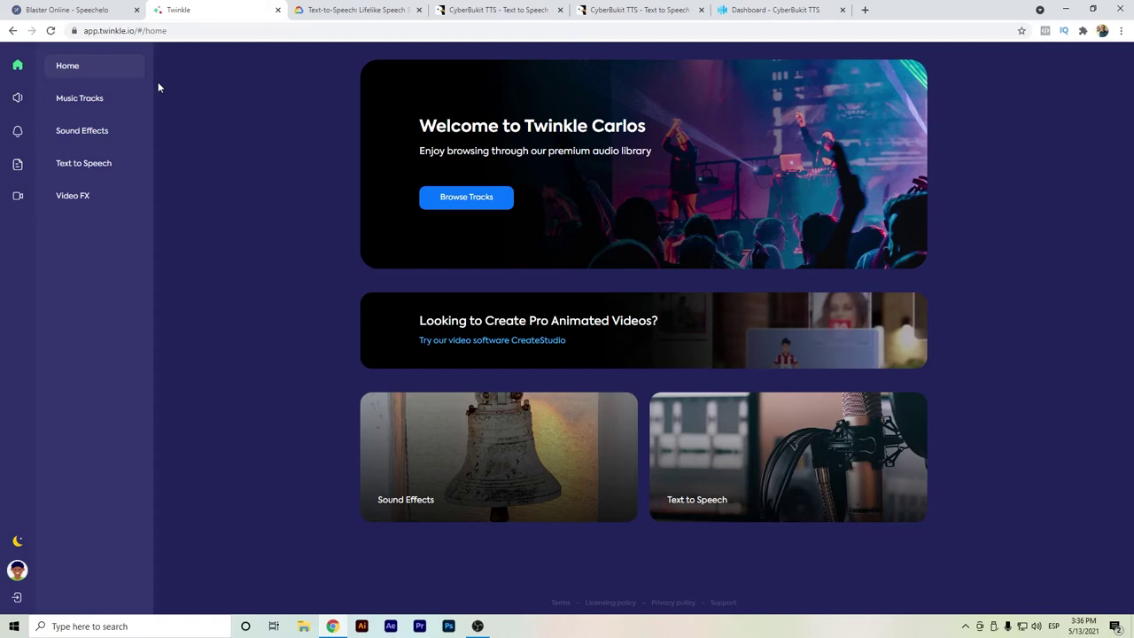
{"action": "left_click", "coordinate": [97, 99]}
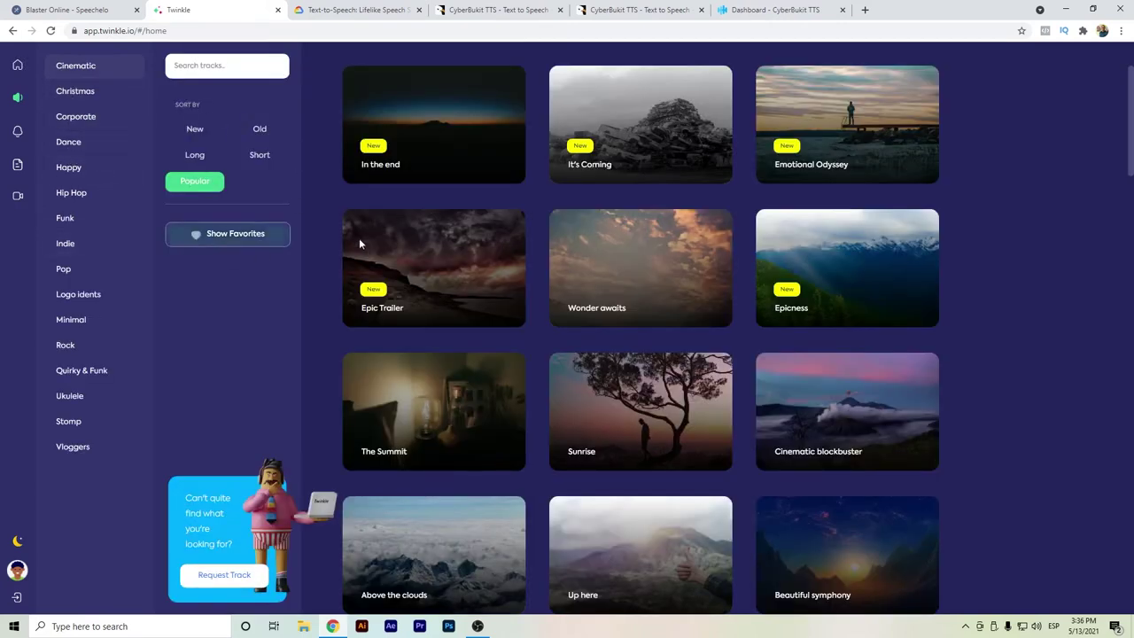
- Paste the sample paragraph into Twinkle's text-to-speech editor and choose the Chris voice
{"action": "left_click", "coordinate": [17, 167]}
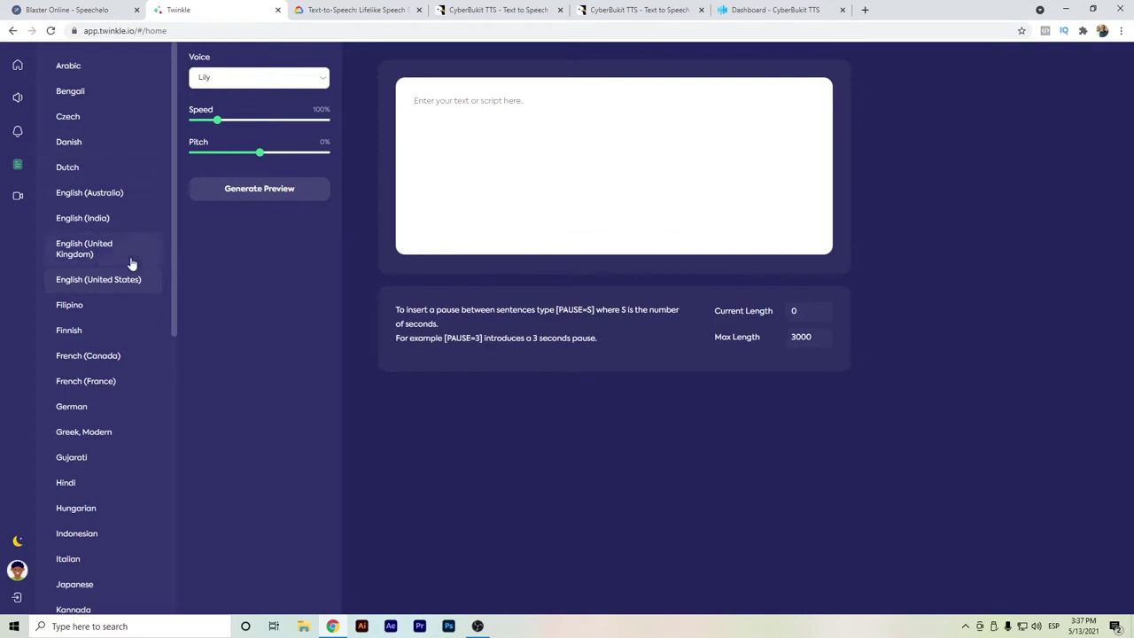
{"action": "type", "text": "Google Cloud Text-to-Speech enables developers to synthesize natural-sounding speech with 100+ voices, available in multiple languages and variants. It applies DeepMind's groundbreaking research in WaveNet and Google's powerful neural networks to deliver the highest fidelity possible. As an easy-to-use API, you can create lifelike interactions with your users, across many applications and devices."}
{"action": "left_click", "coordinate": [248, 77]}
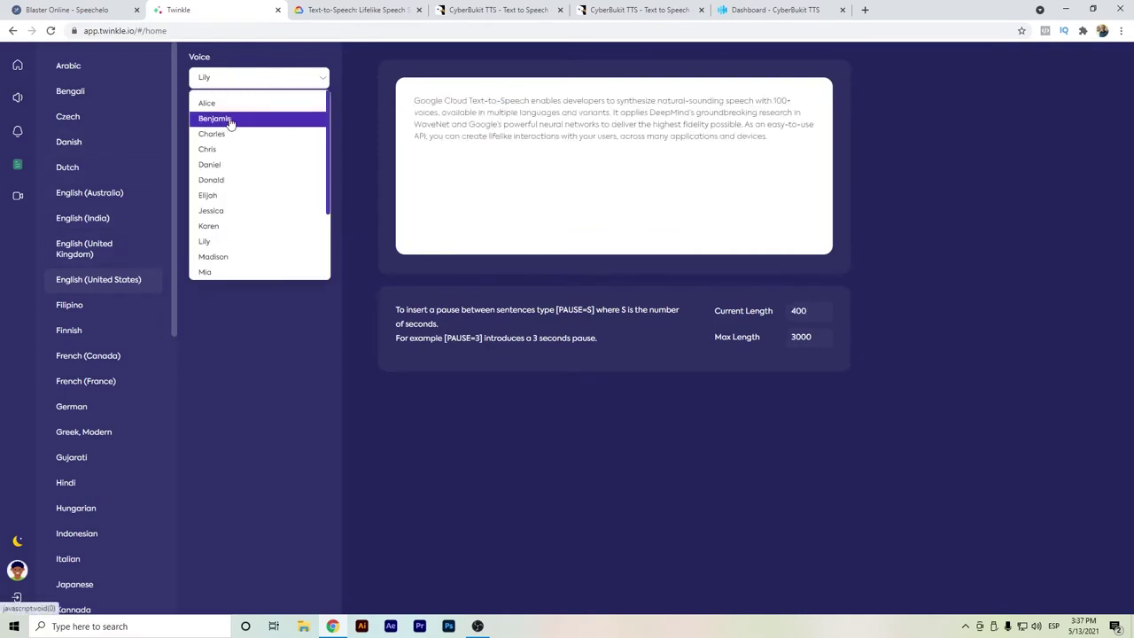
{"action": "scroll", "coordinate": [235, 260], "scroll_direction": "down", "scroll_amount": 2}
{"action": "scroll", "coordinate": [238, 262], "scroll_direction": "up", "scroll_amount": 3}
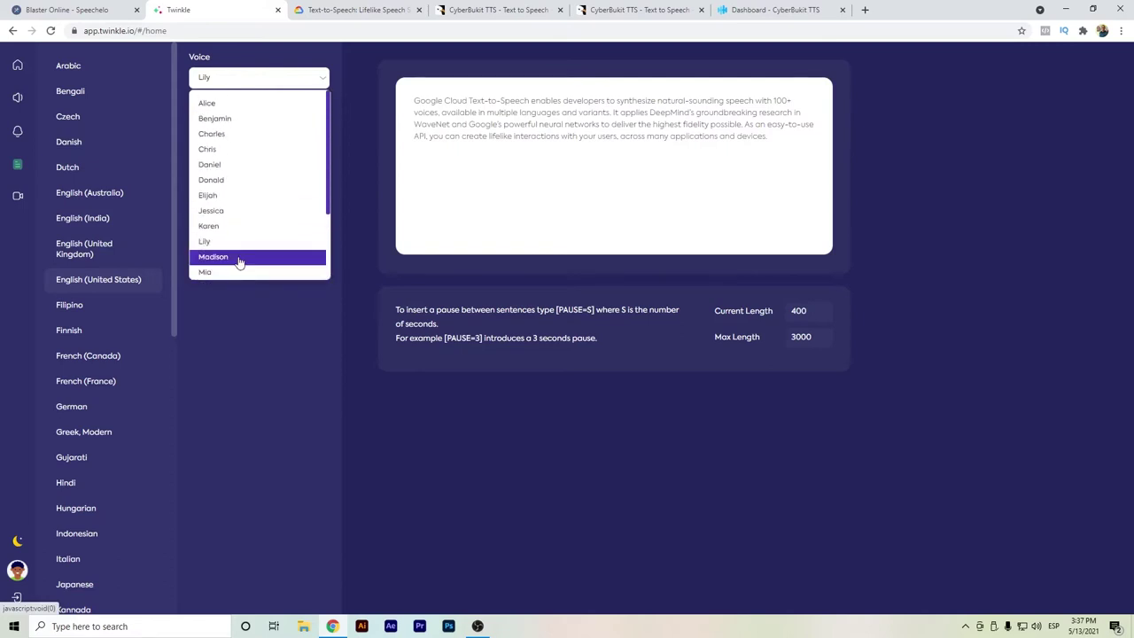
{"action": "left_click", "coordinate": [219, 150]}
- Generate the Chris voice preview, then play and pause it
{"action": "left_click", "coordinate": [282, 191]}
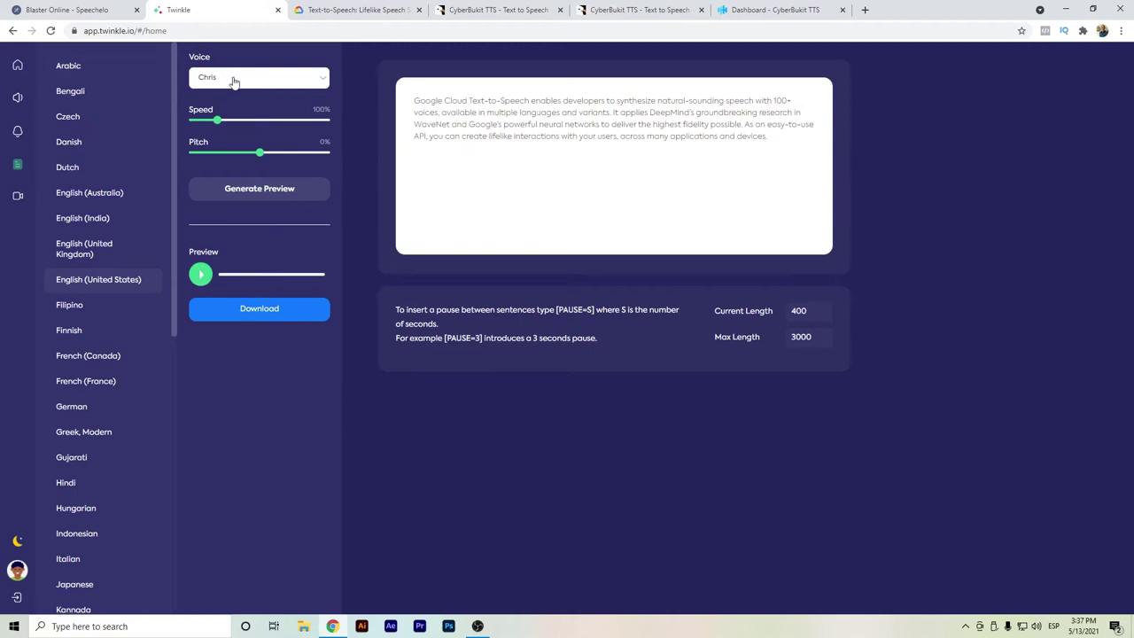
{"action": "left_click", "coordinate": [197, 280]}
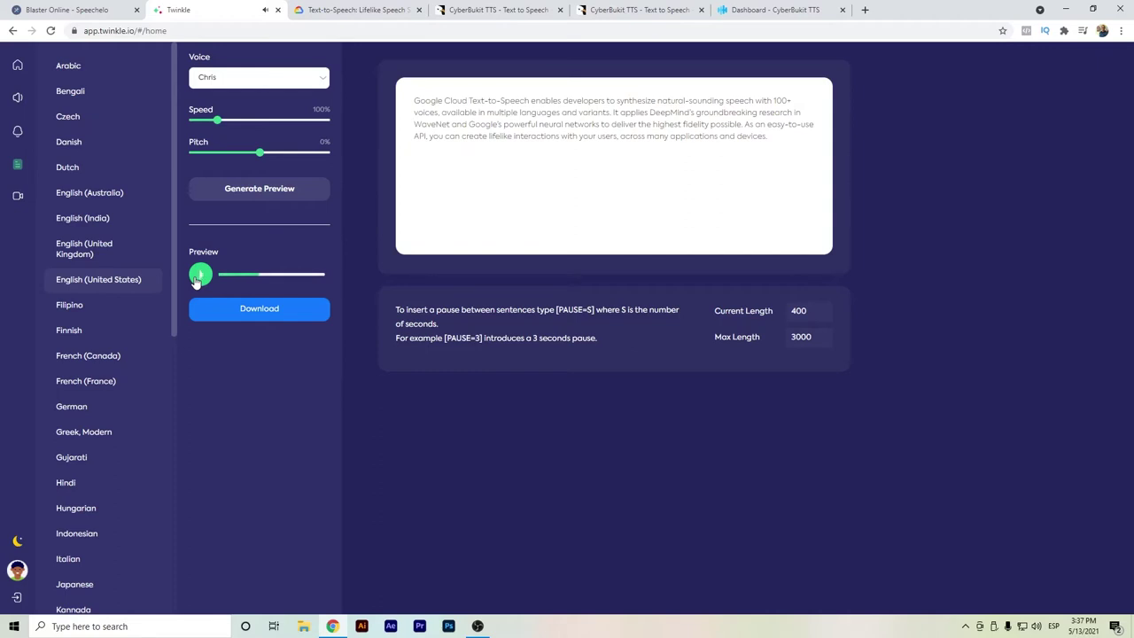
{"action": "left_click", "coordinate": [199, 276]}
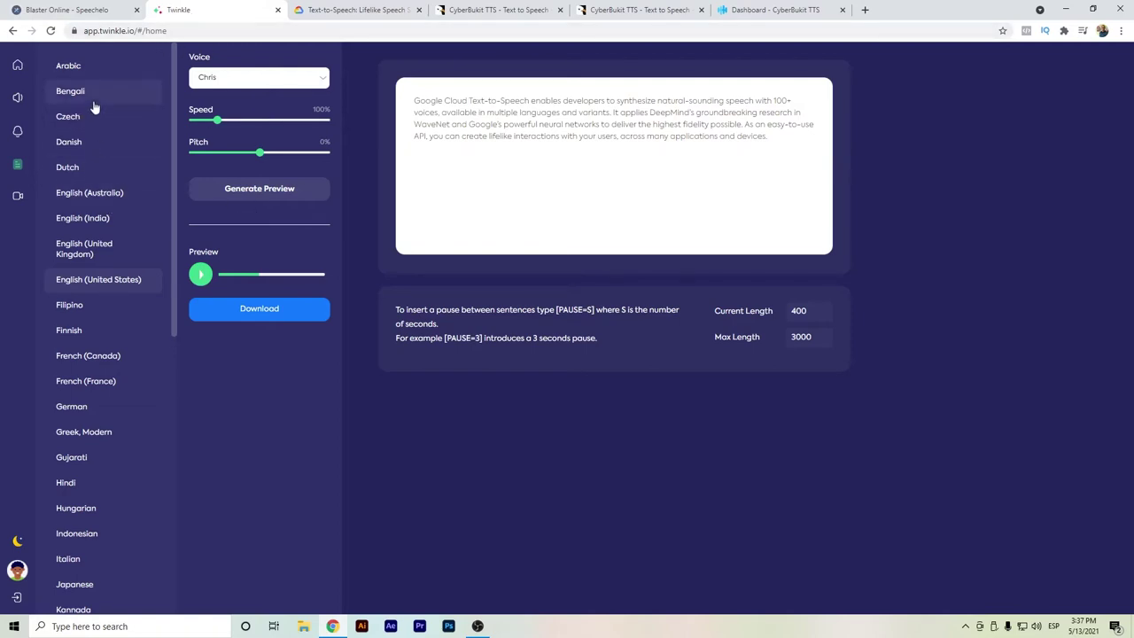
{"action": "scroll", "coordinate": [96, 106], "scroll_direction": "down", "scroll_amount": 2}
{"action": "scroll", "coordinate": [94, 107], "scroll_direction": "up", "scroll_amount": 2}
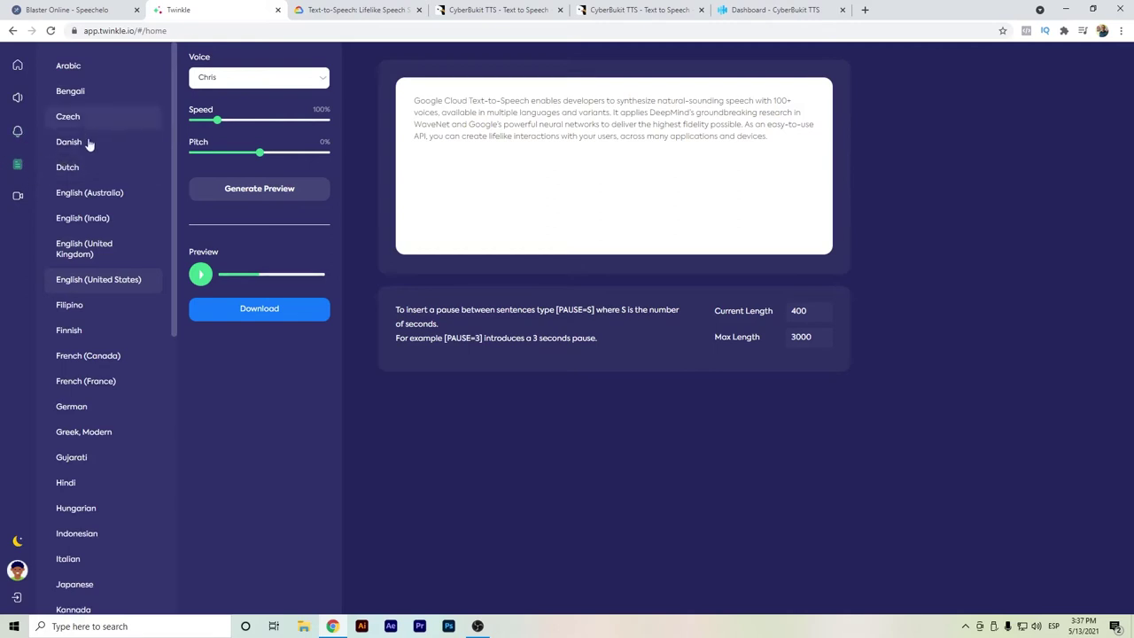
- View Twinkle's sound effects library, then show the Ember category in the video library
{"action": "left_click", "coordinate": [19, 132]}
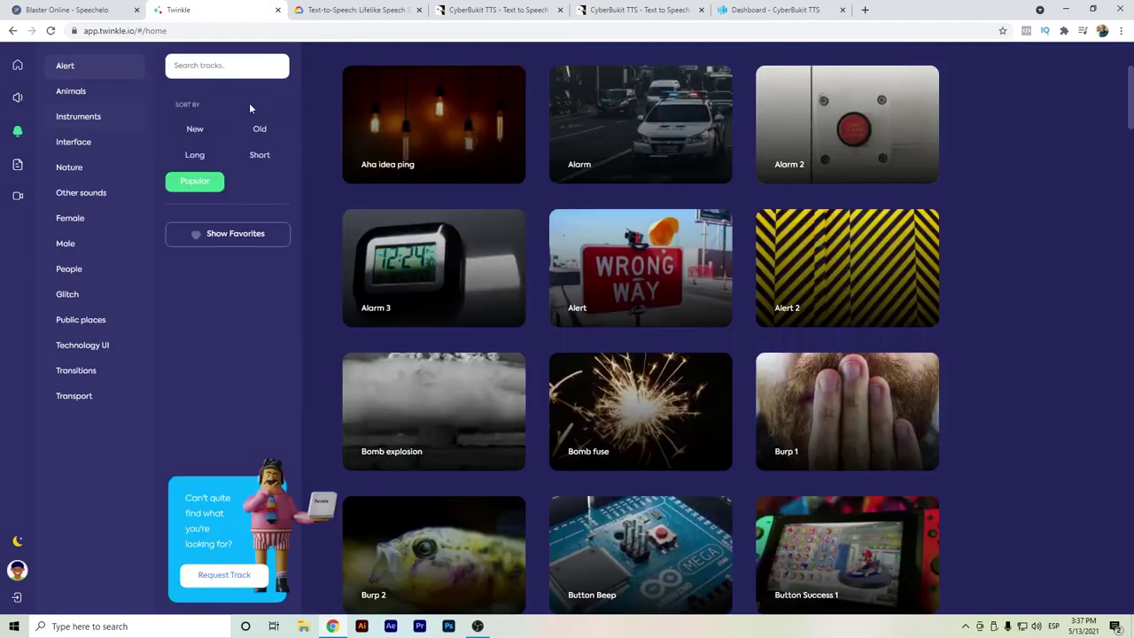
{"action": "mouse_move", "coordinate": [559, 144]}
{"action": "left_click", "coordinate": [15, 204]}
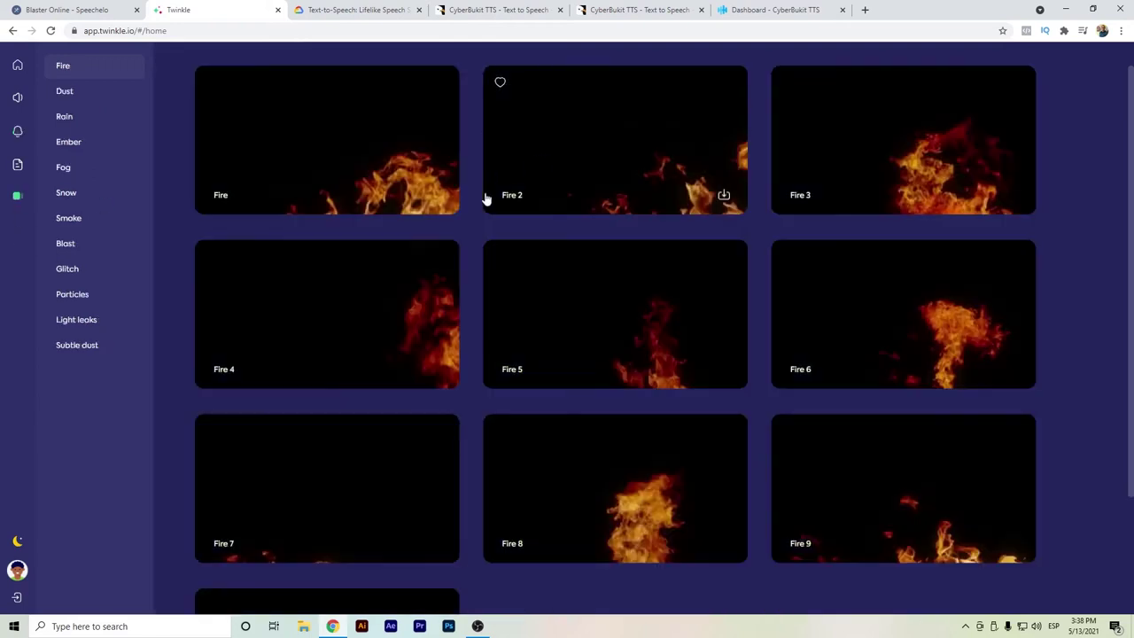
{"action": "scroll", "coordinate": [485, 199], "scroll_direction": "down", "scroll_amount": 2}
{"action": "scroll", "coordinate": [493, 258], "scroll_direction": "up", "scroll_amount": 2}
{"action": "left_click", "coordinate": [89, 145]}
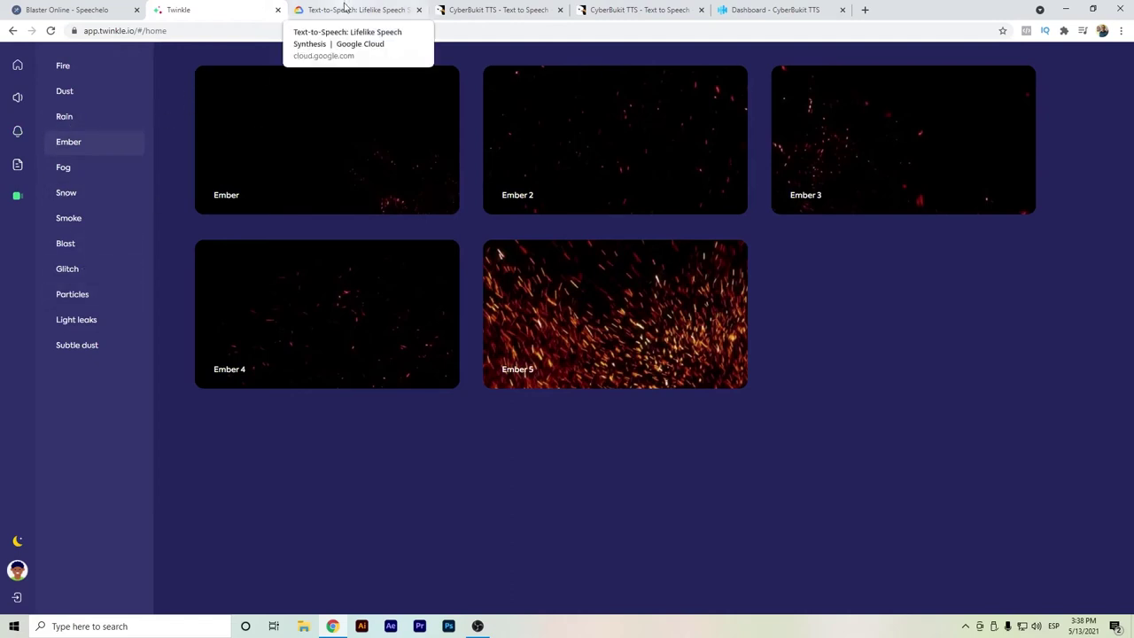
- Have the Google Cloud demo speak the paragraph in en-US-Wavenet-D at speed 1.00, then pause it
{"action": "left_click", "coordinate": [344, 9]}
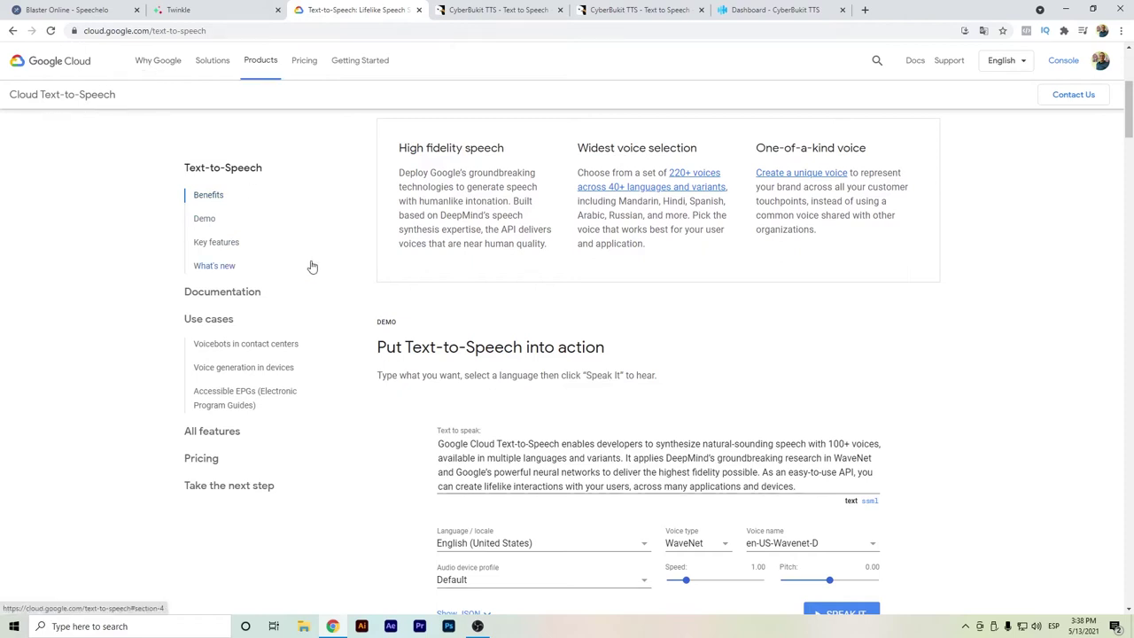
{"action": "scroll", "coordinate": [460, 354], "scroll_direction": "down", "scroll_amount": 1}
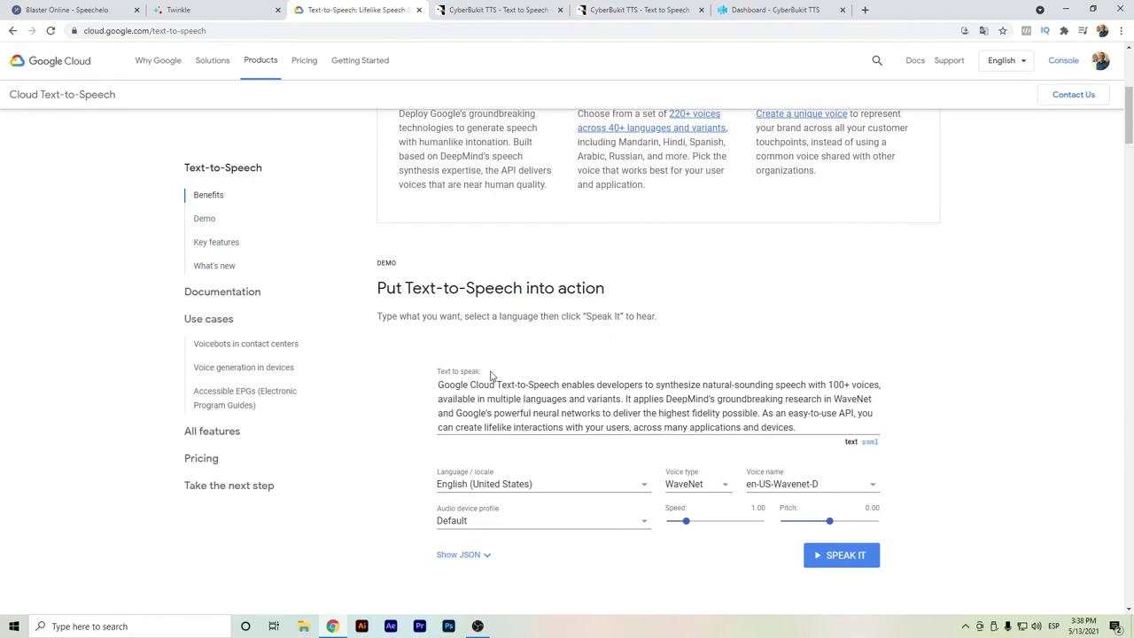
{"action": "scroll", "coordinate": [620, 380], "scroll_direction": "down", "scroll_amount": 1}
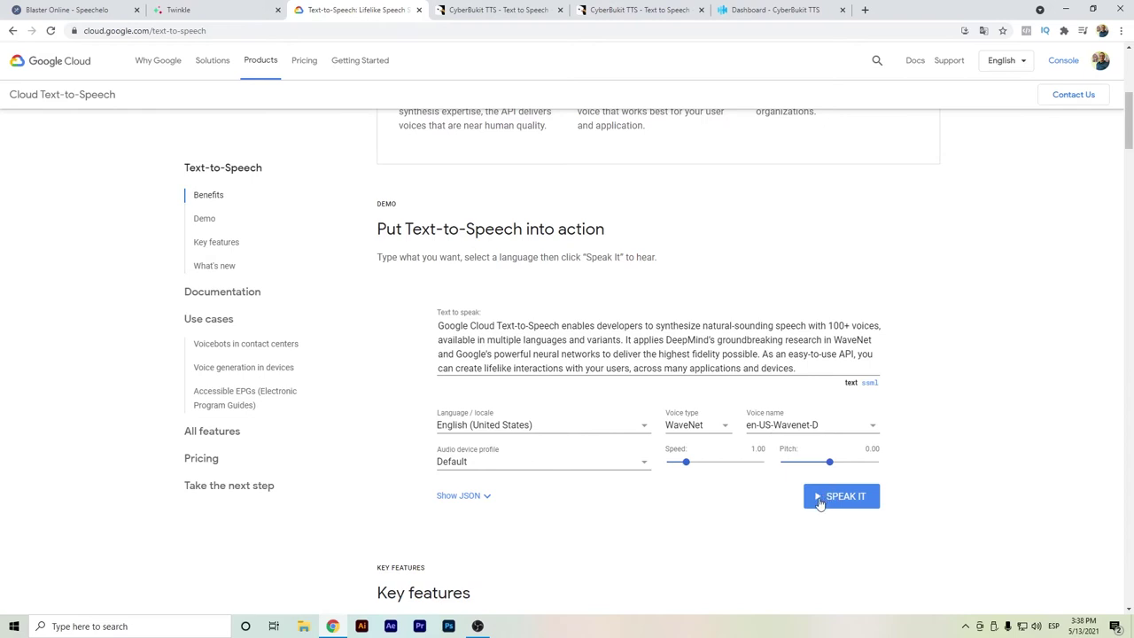
{"action": "left_click", "coordinate": [853, 498]}
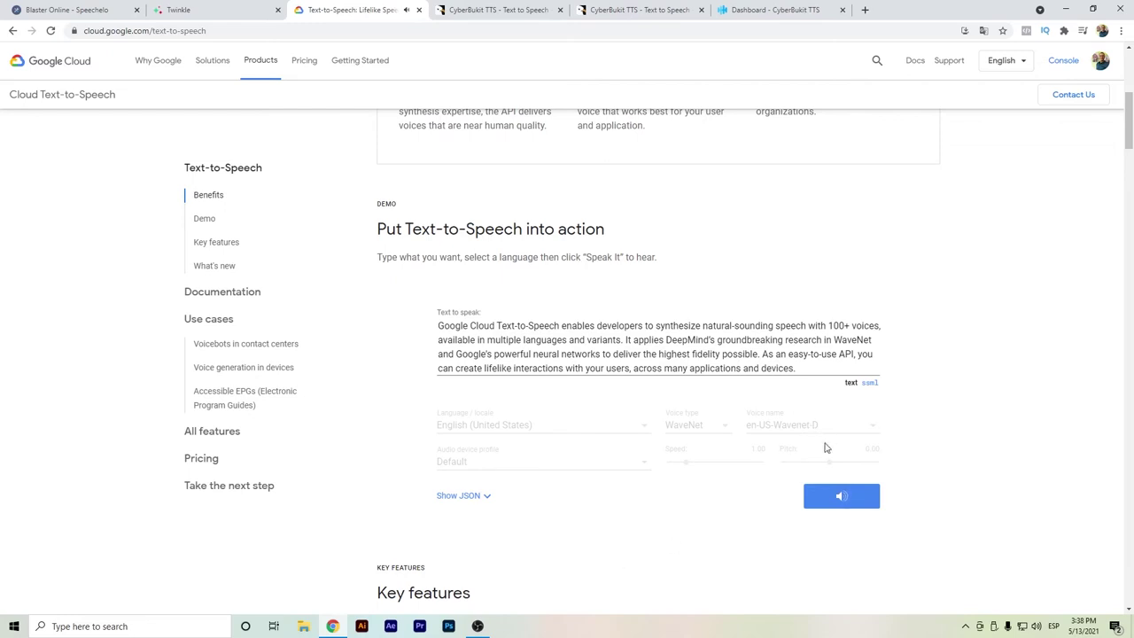
{"action": "left_click", "coordinate": [854, 501]}
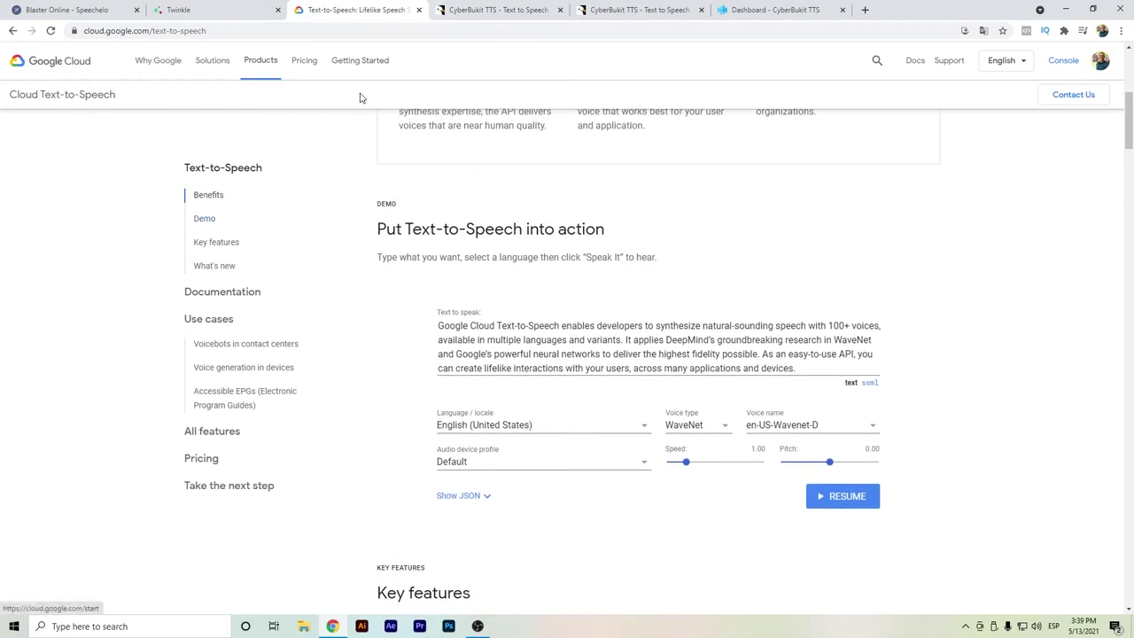
- Review the CyberBukit TTS Regular License price options on CodeCanyon, then switch to the live preview tab
{"action": "left_click", "coordinate": [446, 8]}
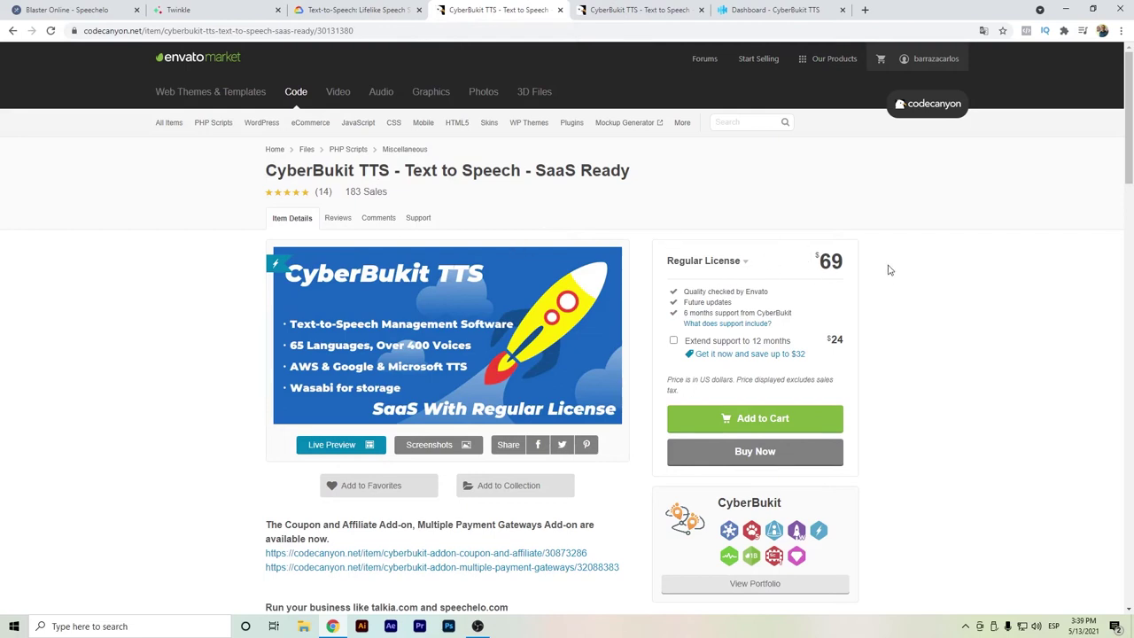
{"action": "left_click", "coordinate": [731, 265]}
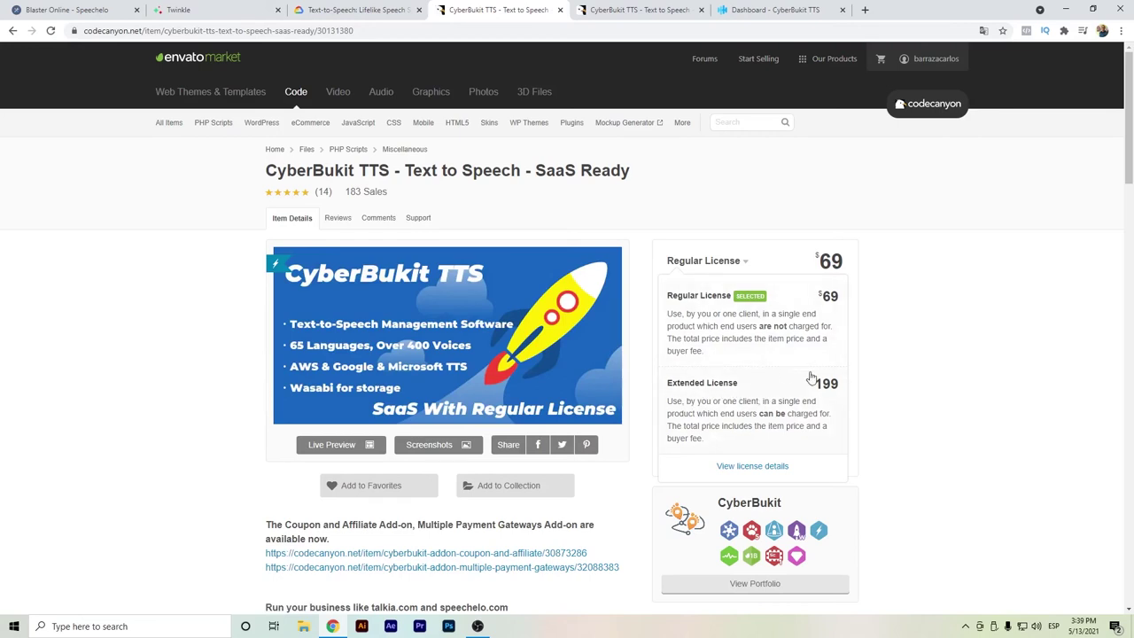
{"action": "left_click", "coordinate": [896, 361]}
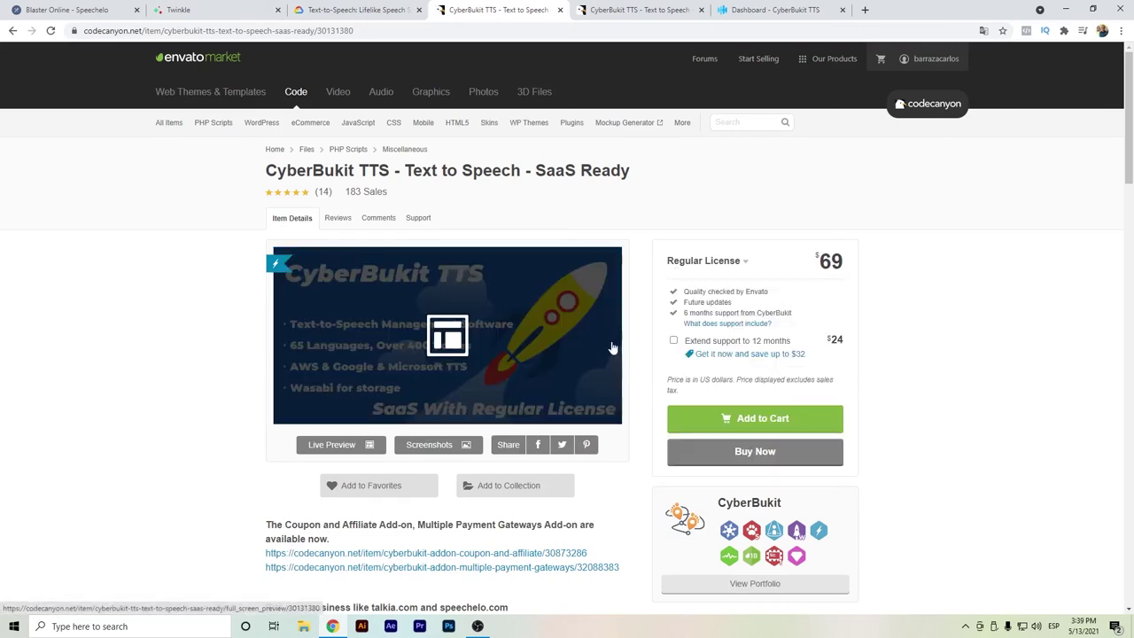
{"action": "scroll", "coordinate": [611, 347], "scroll_direction": "down", "scroll_amount": 2}
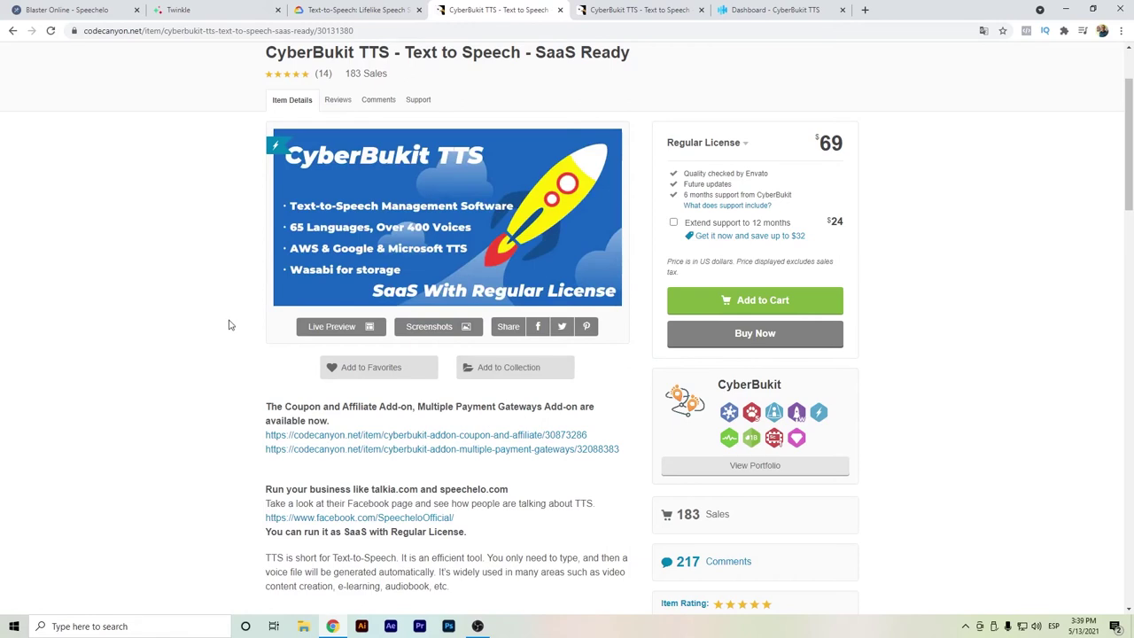
{"action": "scroll", "coordinate": [229, 325], "scroll_direction": "up", "scroll_amount": 1}
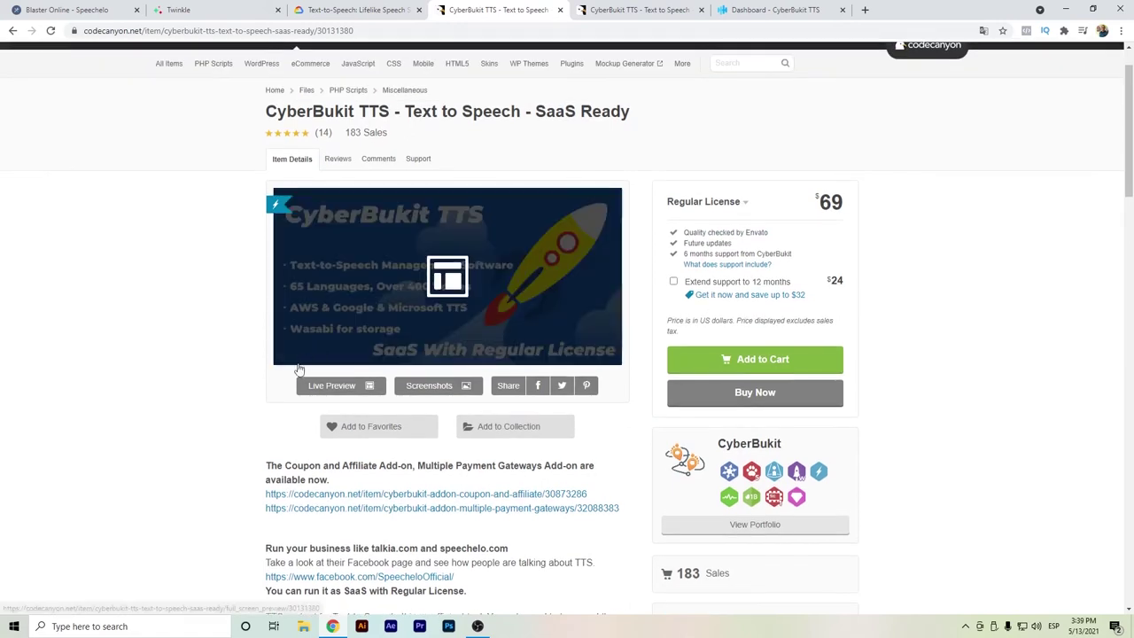
{"action": "left_click", "coordinate": [589, 10]}
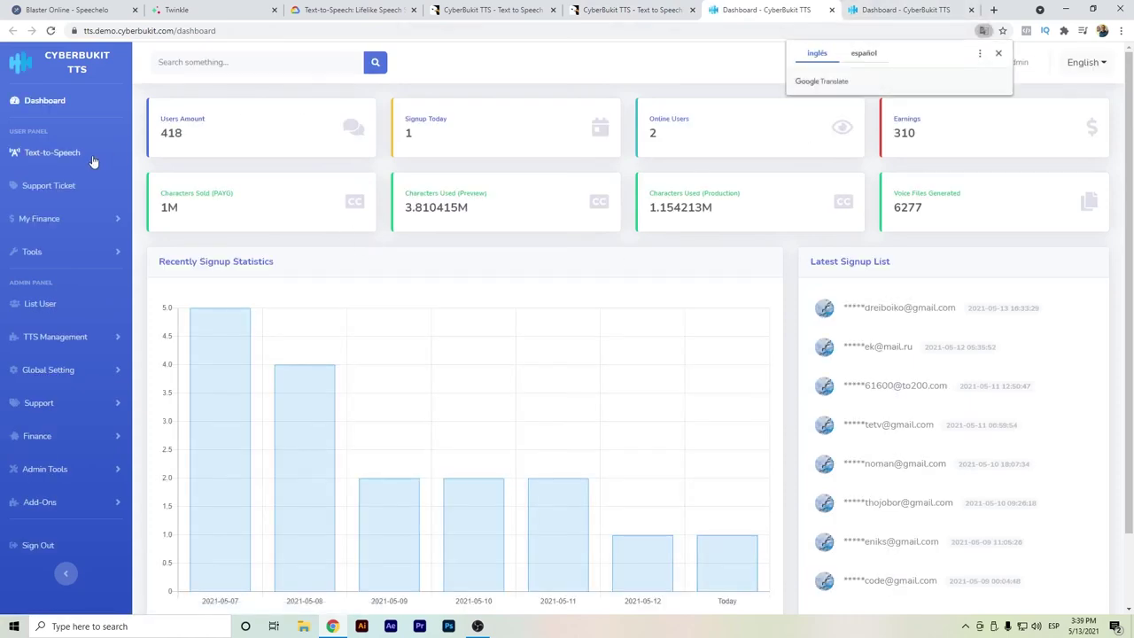
- Set CyberBukit's Text-to-Speech page to English (US) with the AI Voice engine and paste the paragraph
{"action": "left_click", "coordinate": [44, 155]}
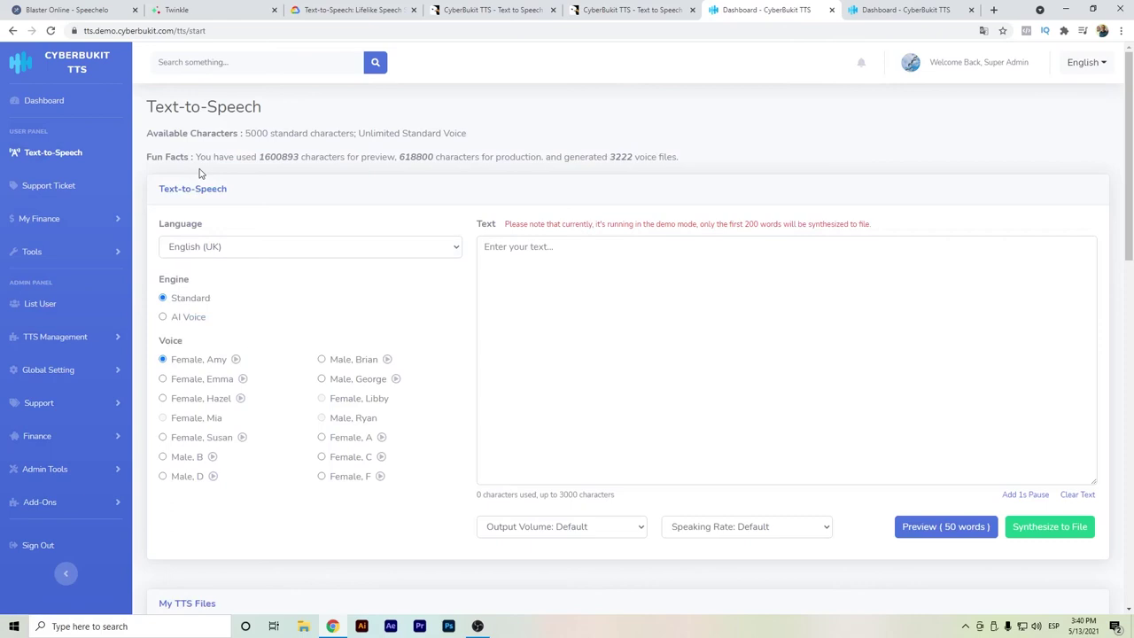
{"action": "left_click", "coordinate": [245, 258]}
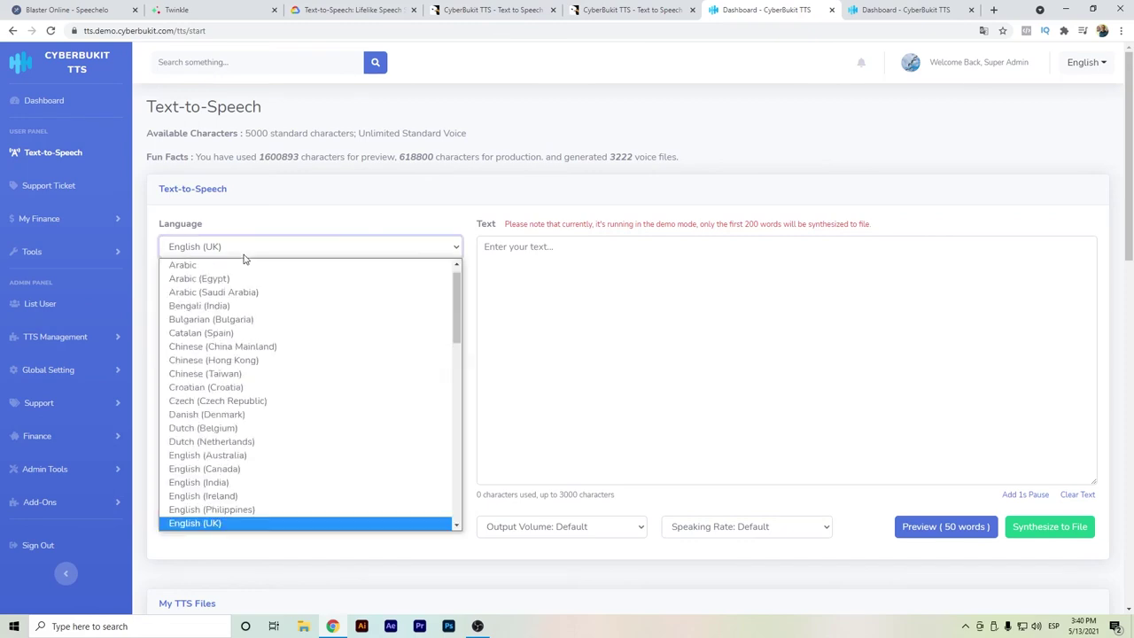
{"action": "scroll", "coordinate": [237, 367], "scroll_direction": "down", "scroll_amount": 2}
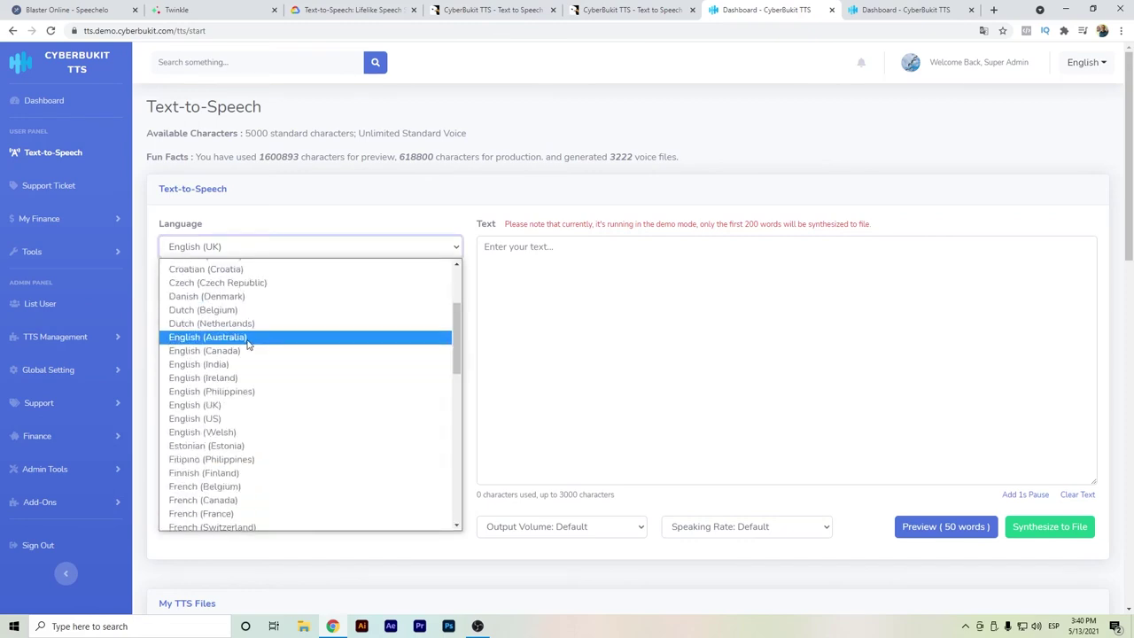
{"action": "left_click", "coordinate": [260, 421]}
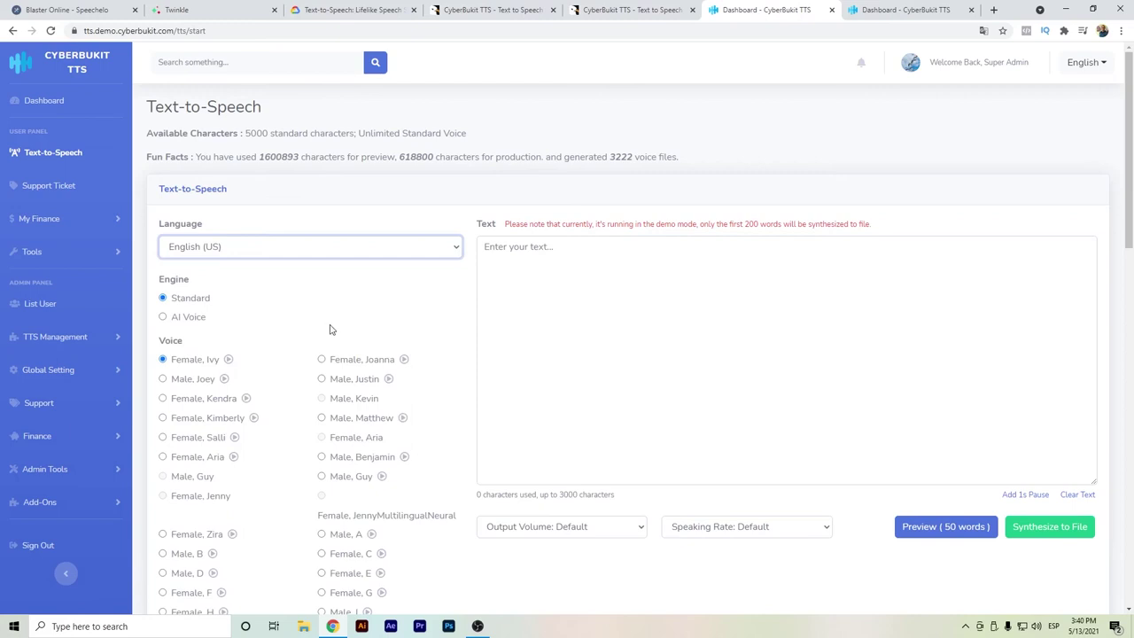
{"action": "left_click", "coordinate": [186, 320]}
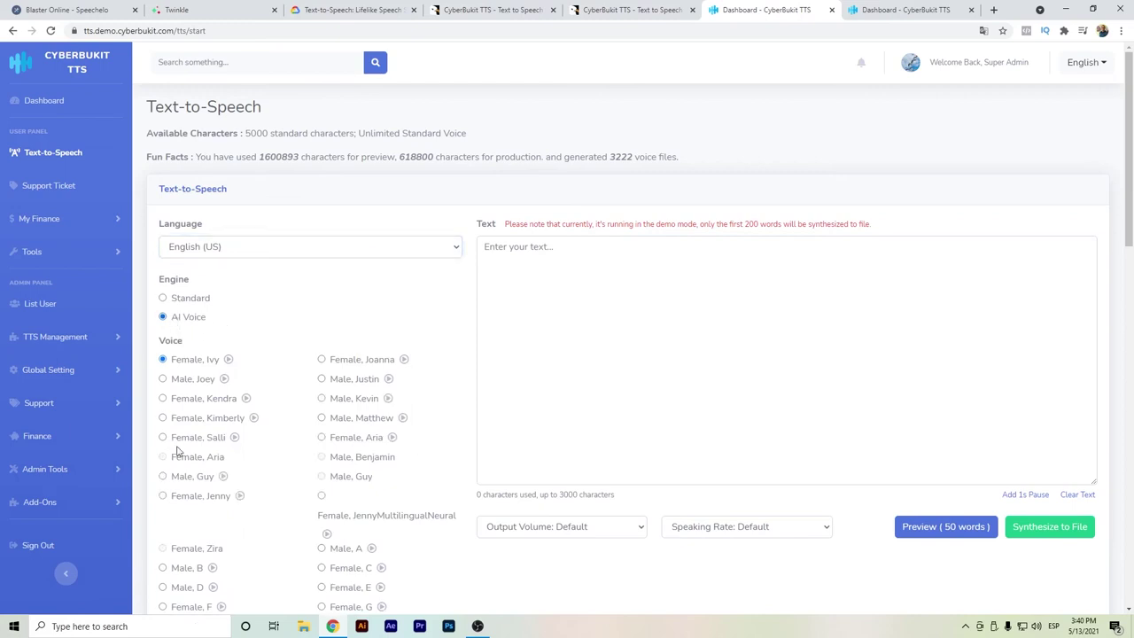
{"action": "left_click", "coordinate": [648, 376]}
{"action": "type", "text": "Google Cloud Text-to-Speech enables developers to synthesize natural-sounding speech with 100+ voices, available in multiple languages and variants. It applies DeepMind's groundbreaking research in WaveNet and Google's powerful neural networks to deliver the highest fidelity possible. As an easy-to-use API, you can create lifelike interactions with your users, across many applications and devices."}
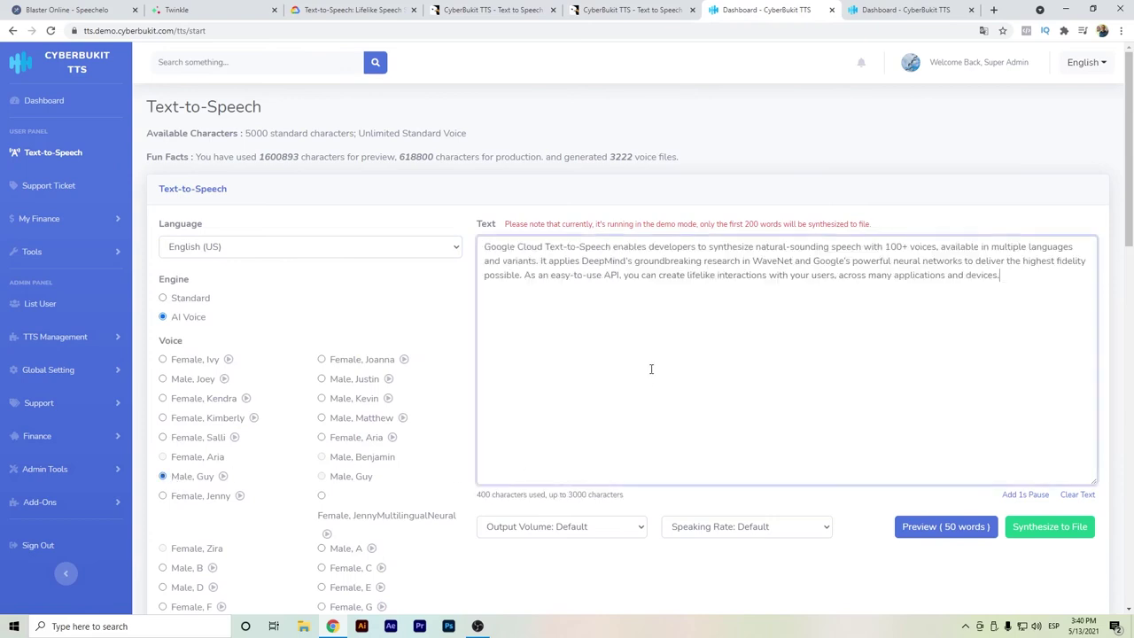
- Synthesize a Male, Guy voice file of the paragraph and play the 13-second result
{"action": "left_click", "coordinate": [1049, 532]}
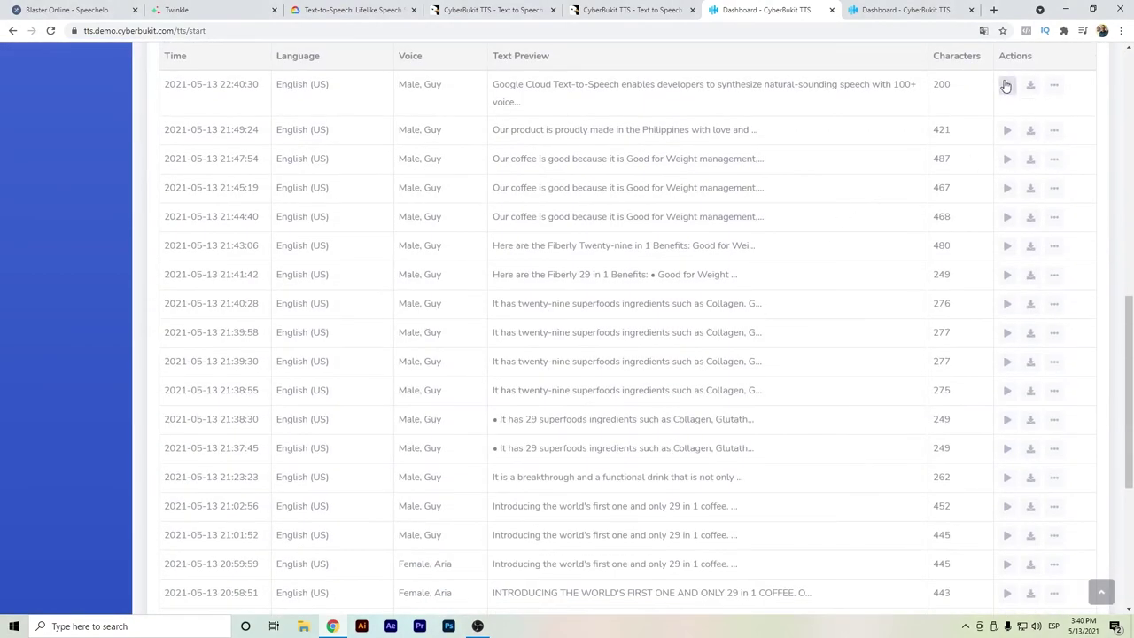
{"action": "left_click", "coordinate": [1006, 84]}
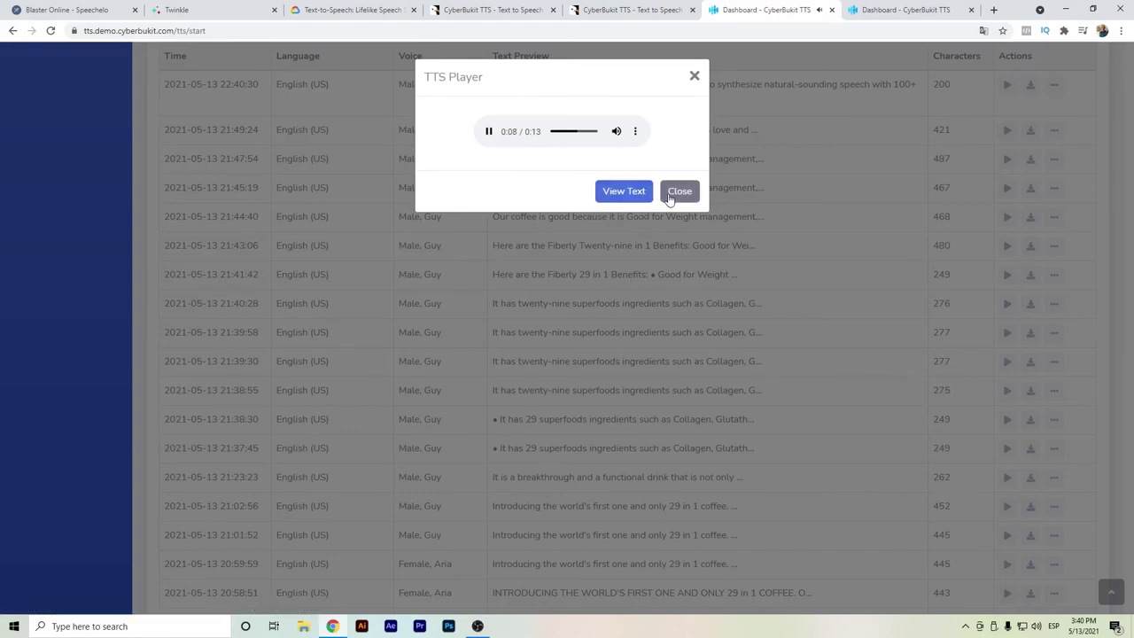
{"action": "left_click", "coordinate": [679, 191]}
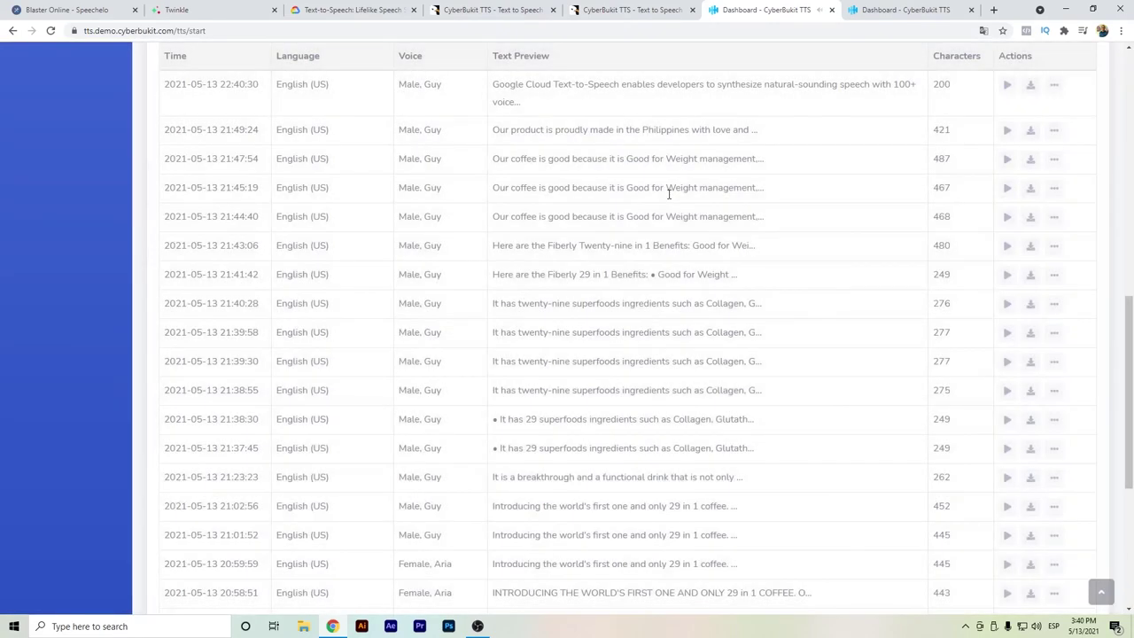
- Choose the Male, Matthew voice, leaving the language on English (US)
{"action": "scroll", "coordinate": [685, 215], "scroll_direction": "up", "scroll_amount": 5}
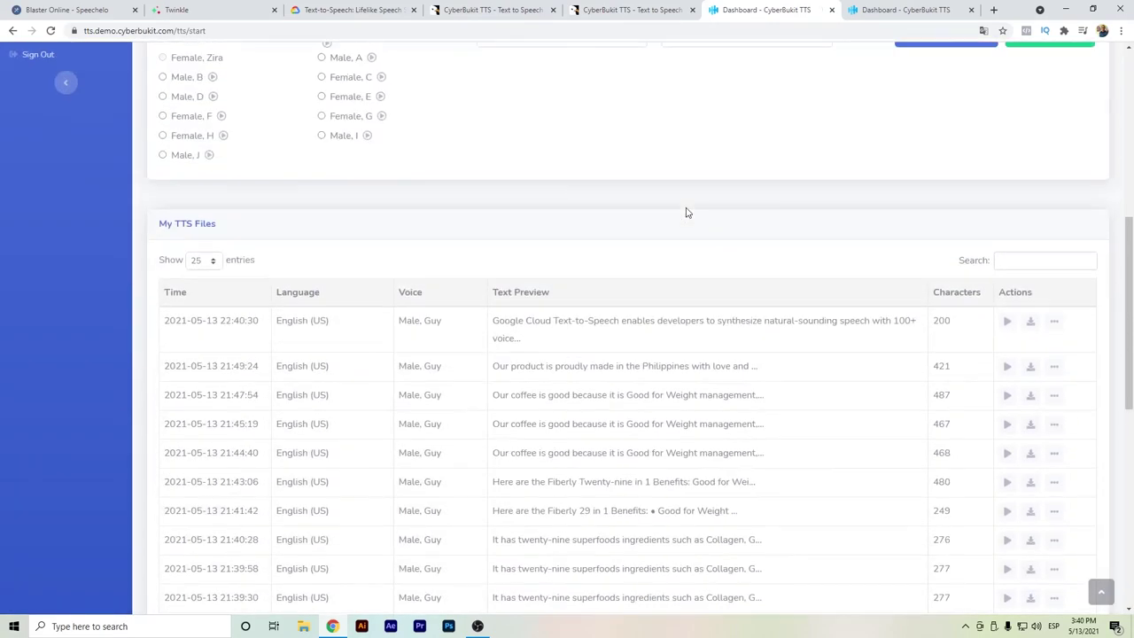
{"action": "scroll", "coordinate": [475, 264], "scroll_direction": "up", "scroll_amount": 2}
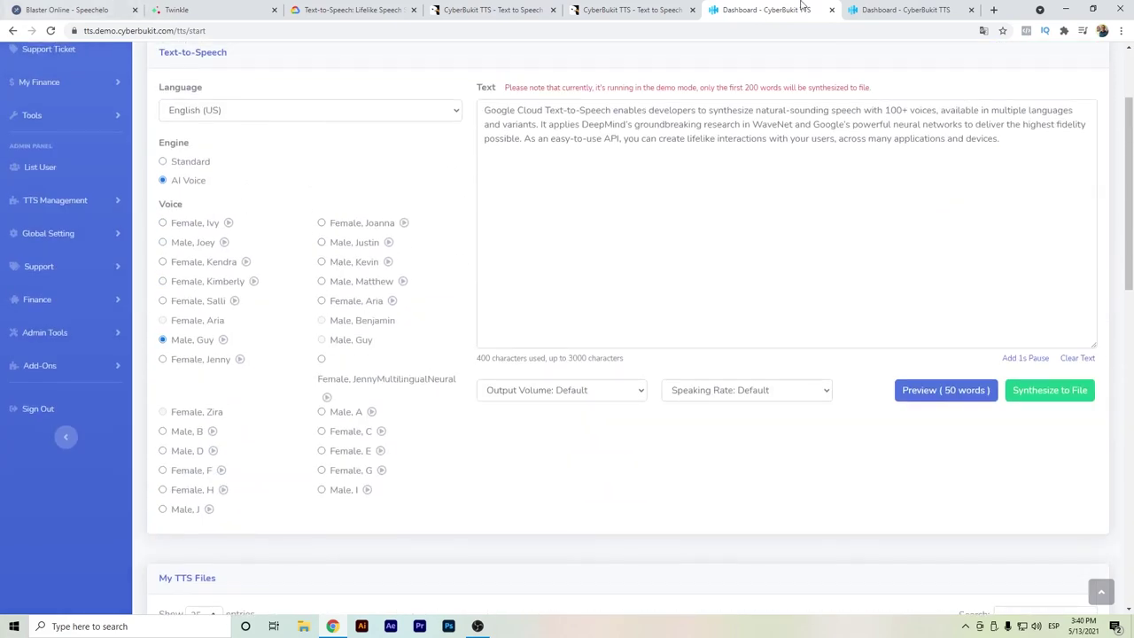
{"action": "left_click", "coordinate": [322, 281]}
{"action": "left_click", "coordinate": [393, 111]}
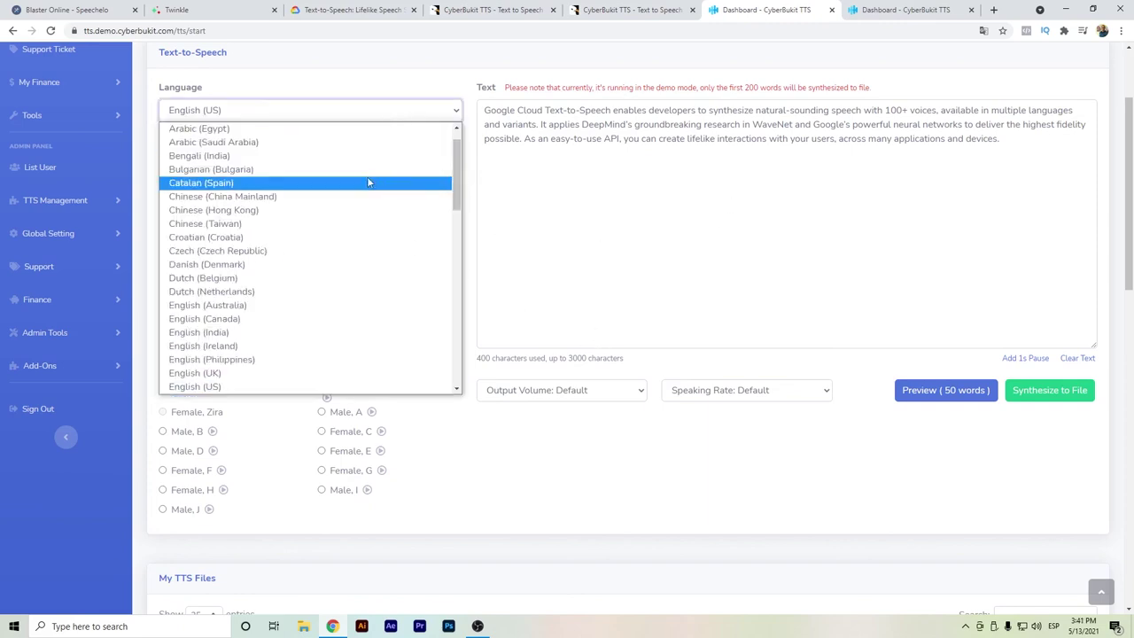
{"action": "scroll", "coordinate": [273, 231], "scroll_direction": "down", "scroll_amount": 2}
{"action": "scroll", "coordinate": [244, 270], "scroll_direction": "down", "scroll_amount": 2}
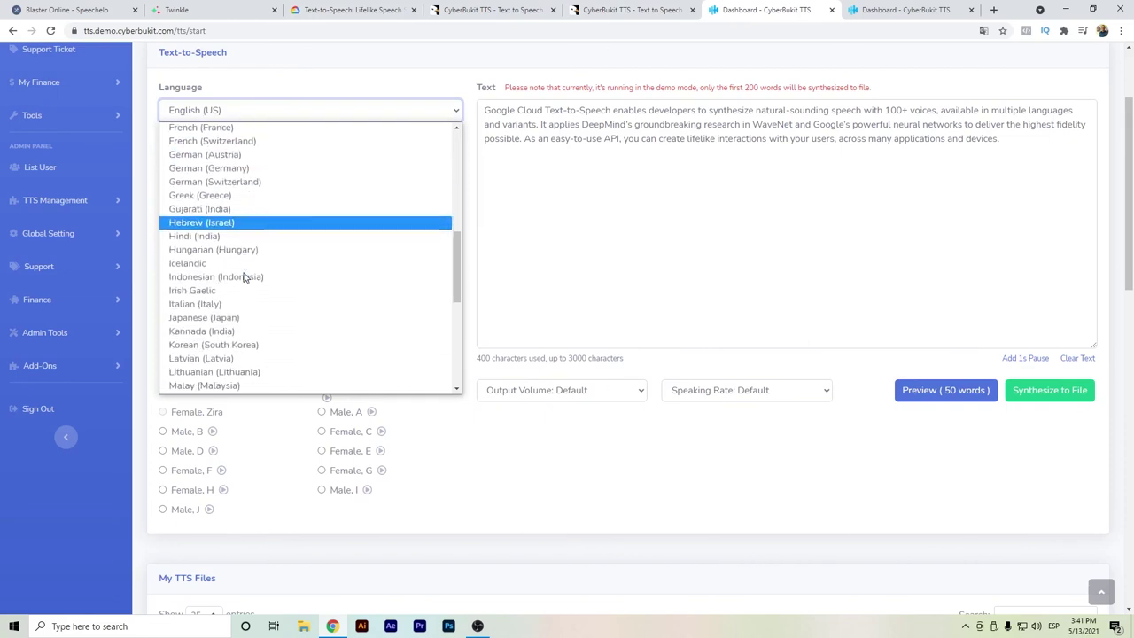
{"action": "scroll", "coordinate": [244, 276], "scroll_direction": "down", "scroll_amount": 3}
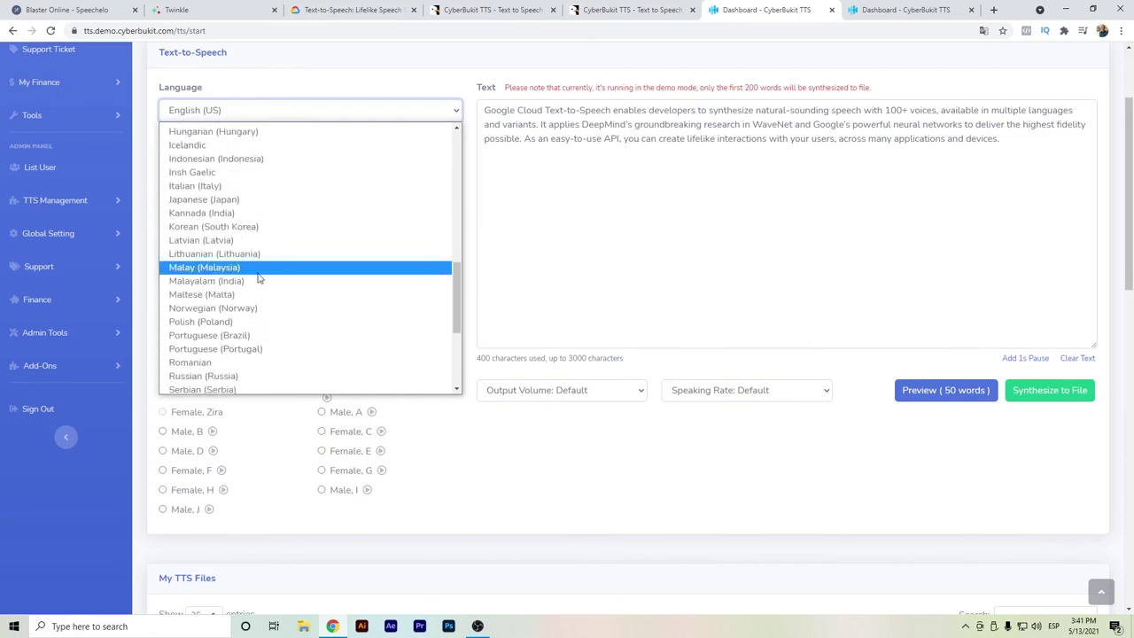
{"action": "scroll", "coordinate": [260, 278], "scroll_direction": "down", "scroll_amount": 5}
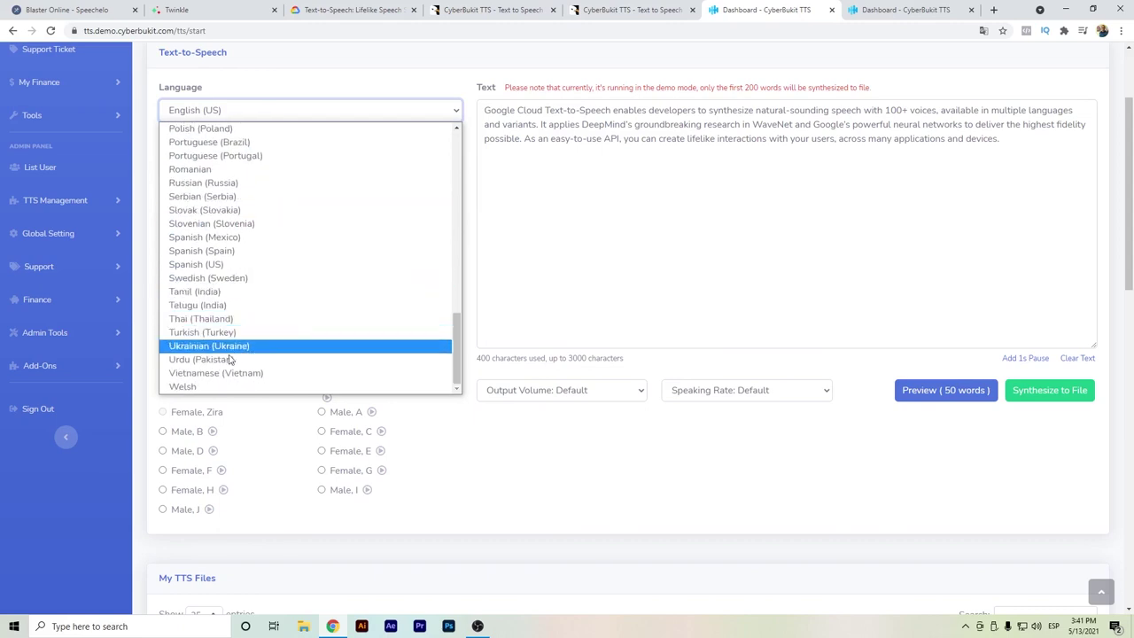
{"action": "left_click", "coordinate": [477, 302]}
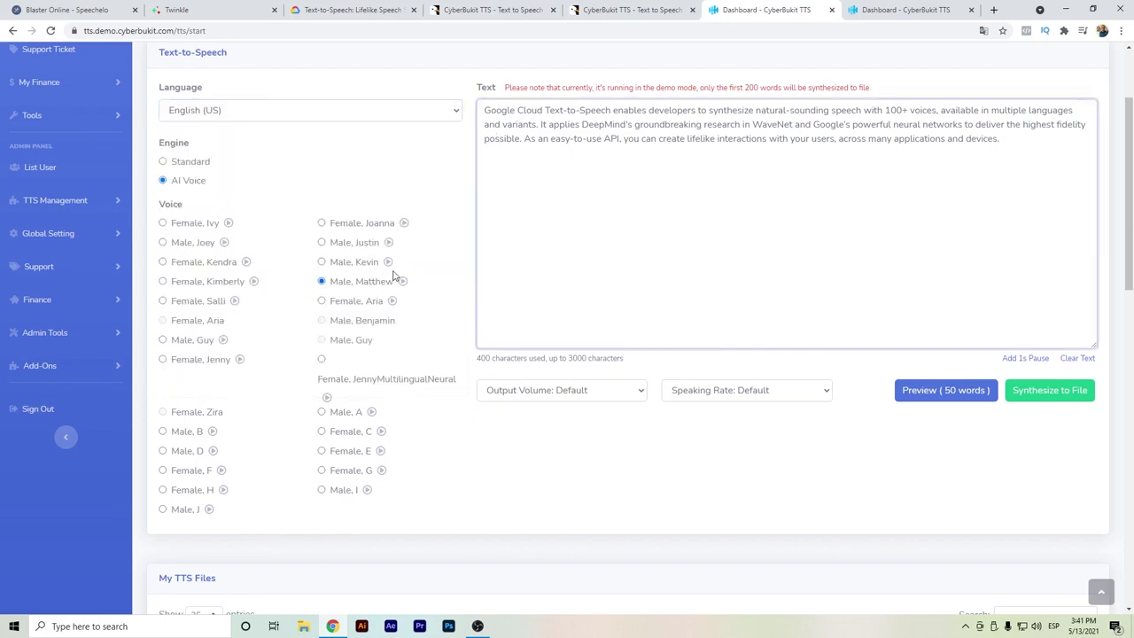
- Generate the Male, Matthew voice file in CyberBukit TTS and play it back
{"action": "left_click", "coordinate": [1058, 395]}
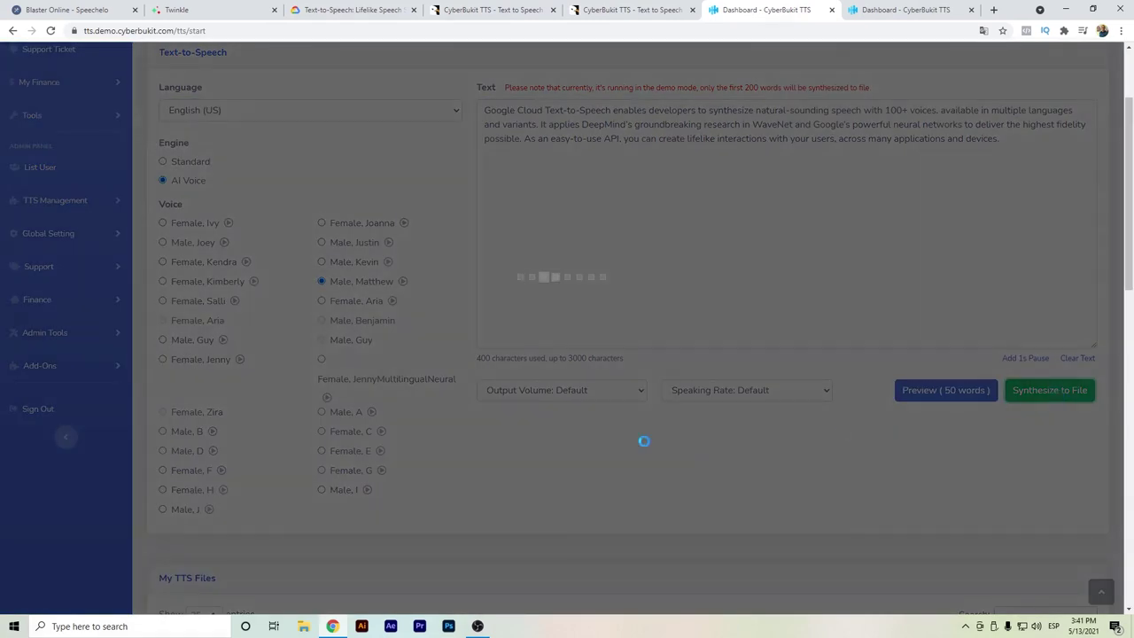
{"action": "scroll", "coordinate": [348, 378], "scroll_direction": "down", "scroll_amount": 7}
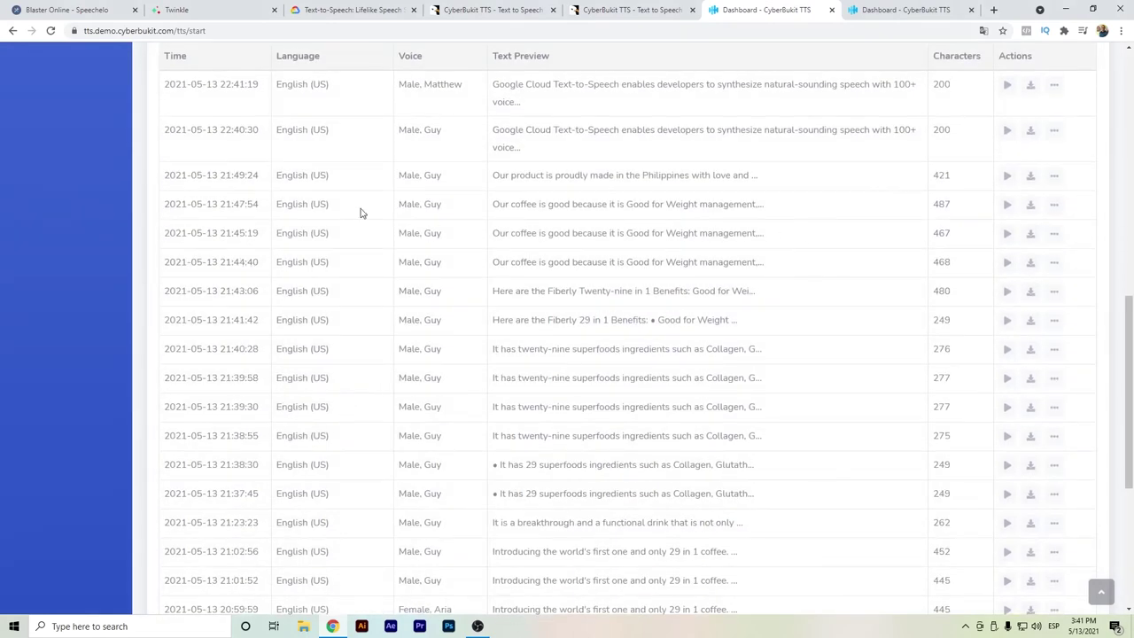
{"action": "left_click", "coordinate": [1006, 86]}
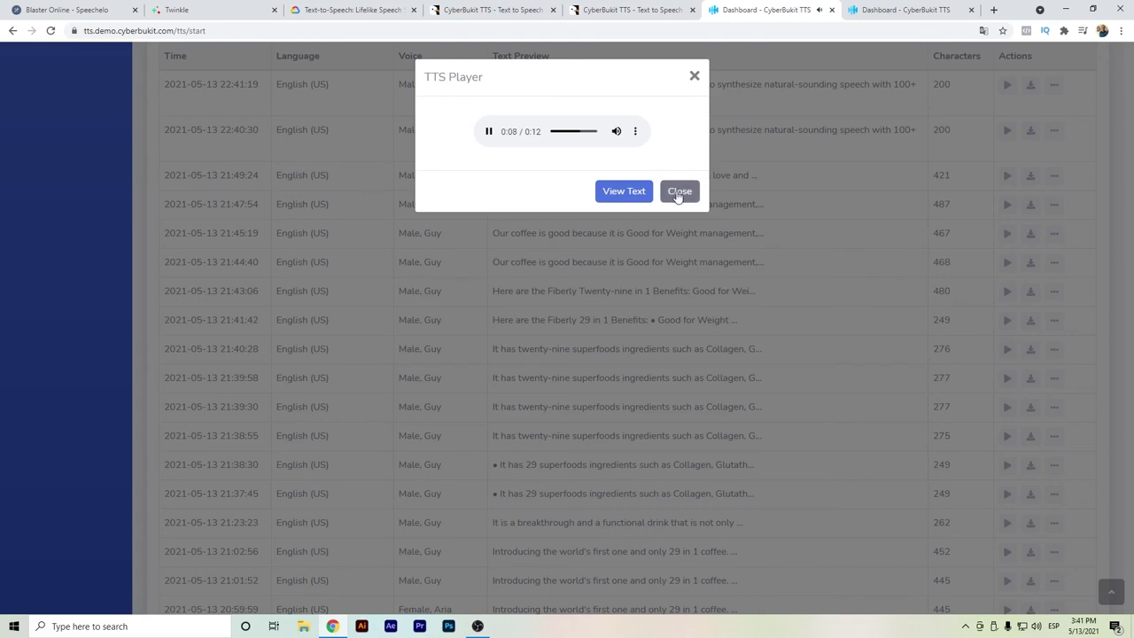
{"action": "left_click", "coordinate": [678, 193]}
- Return to Speechelo's Voice Generator holding the paragraph with the Andrew voice
{"action": "scroll", "coordinate": [673, 199], "scroll_direction": "up", "scroll_amount": 2}
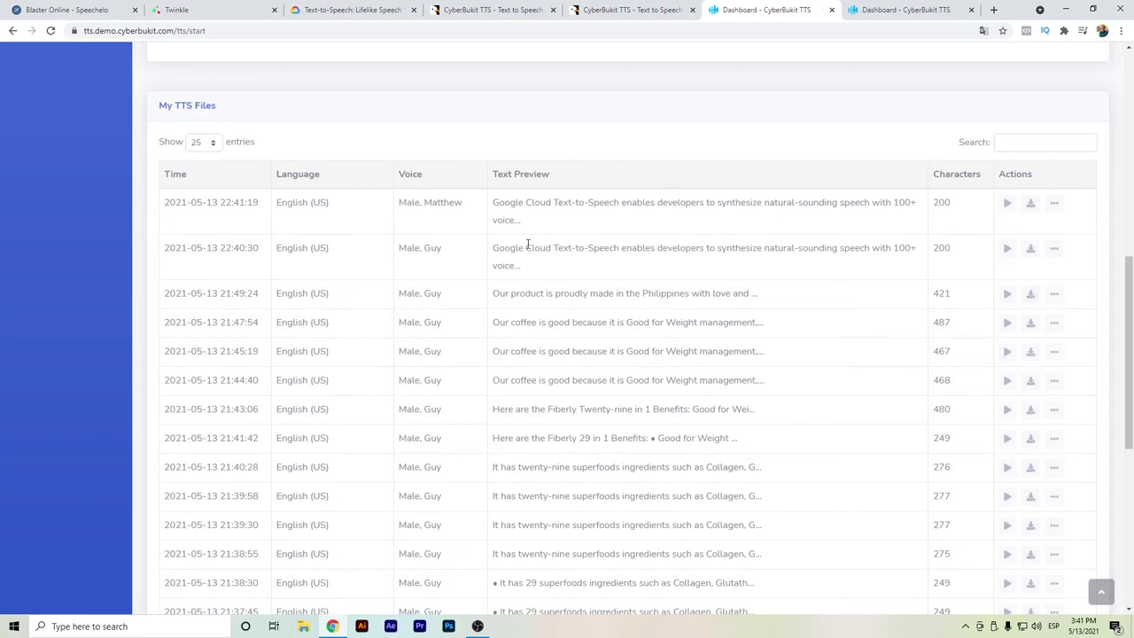
{"action": "scroll", "coordinate": [518, 218], "scroll_direction": "up", "scroll_amount": 5}
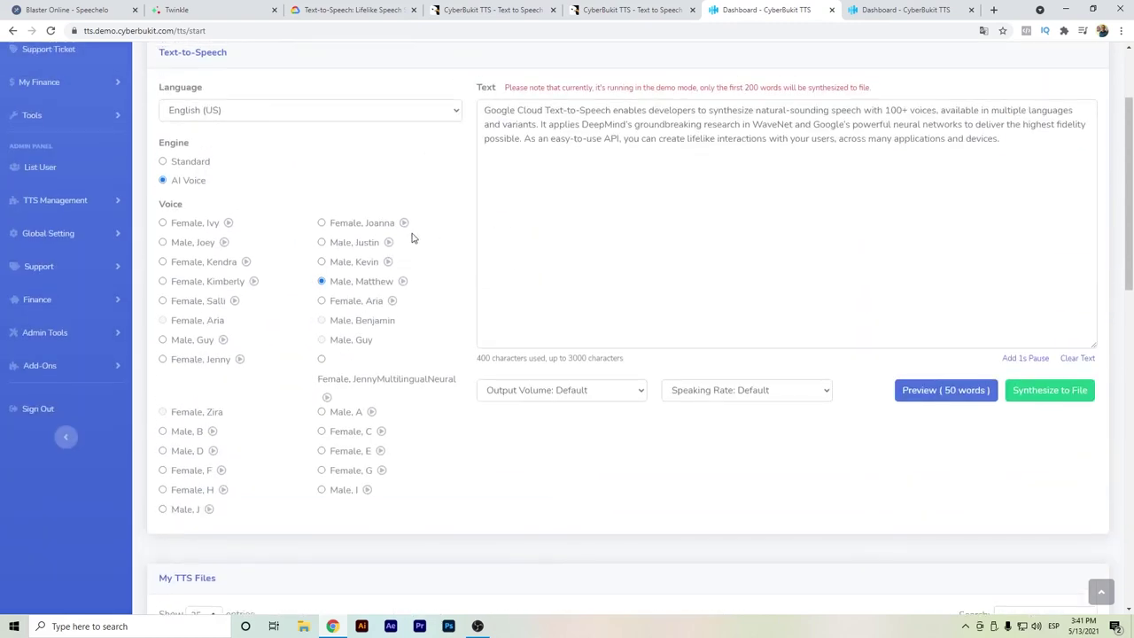
{"action": "scroll", "coordinate": [407, 239], "scroll_direction": "up", "scroll_amount": 2}
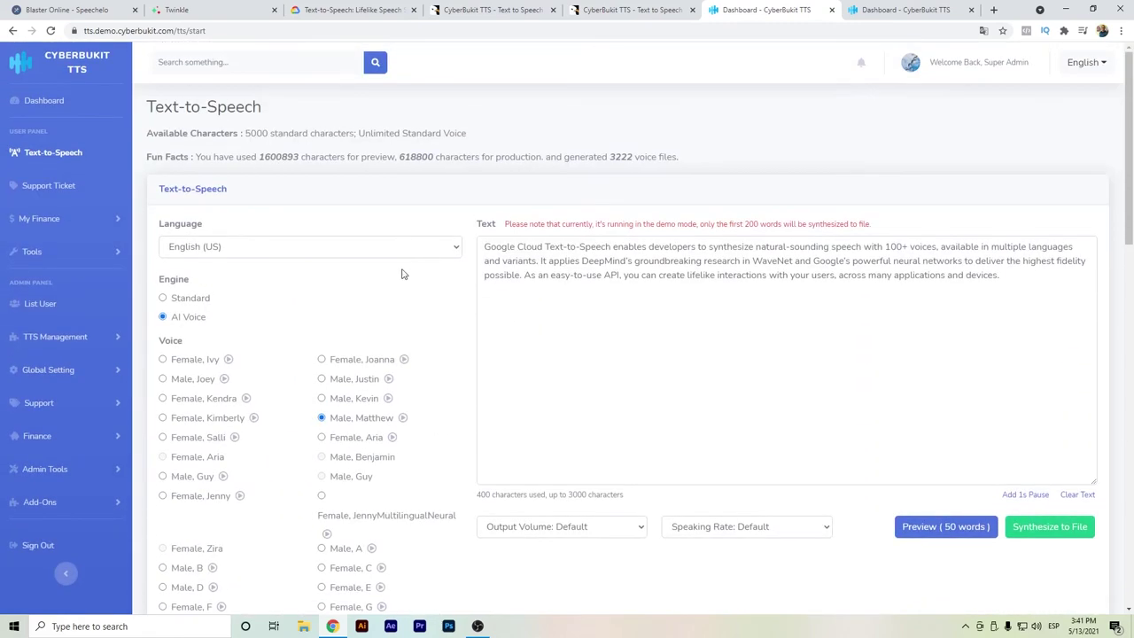
{"action": "left_click", "coordinate": [84, 14]}
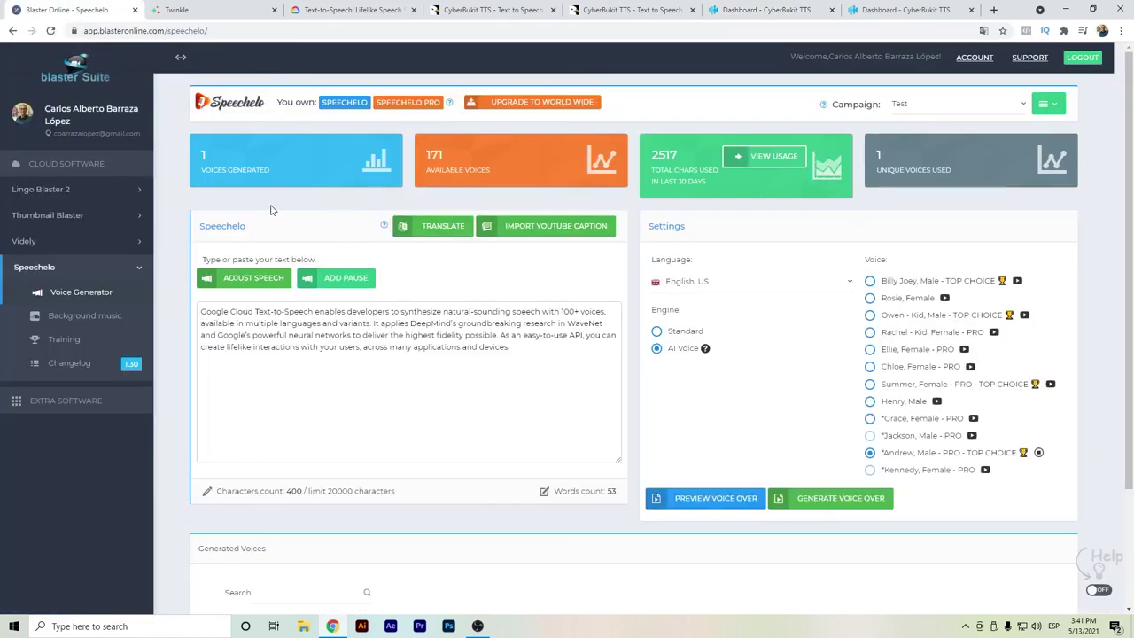